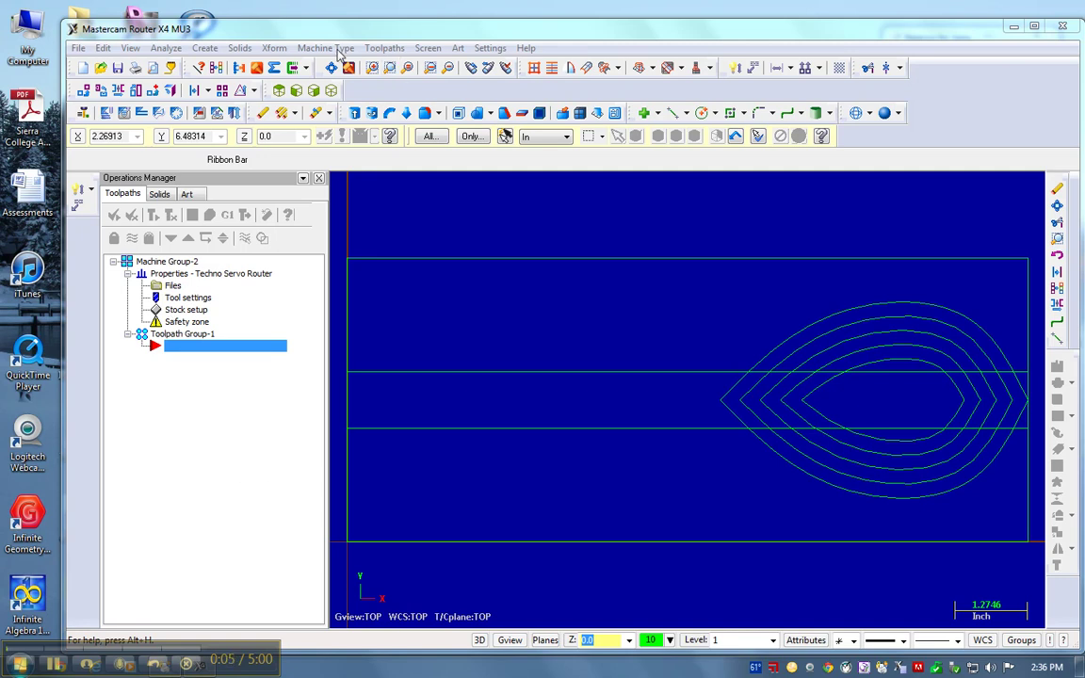
# Review the 12 × 5 × 0.75 stock setup and begin a contour toolpath.
pyautogui.click(186, 311)
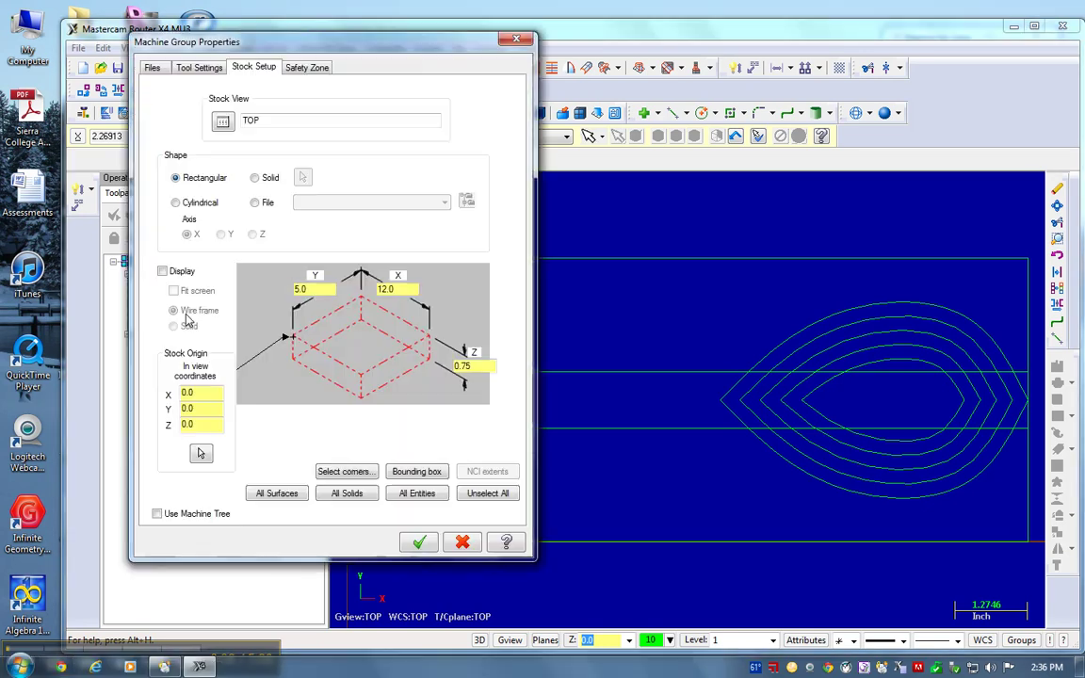
pyautogui.click(418, 544)
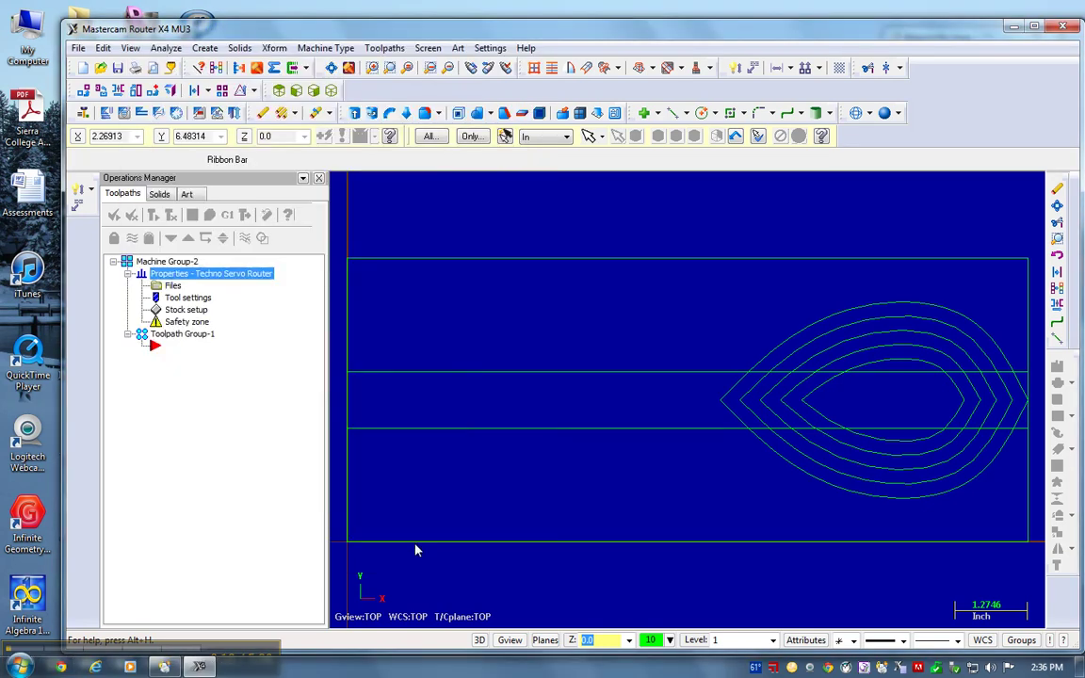
pyautogui.click(384, 48)
# Name the NC file 1, chain the outer spoon outline, then cancel the contour.
pyautogui.click(410, 112)
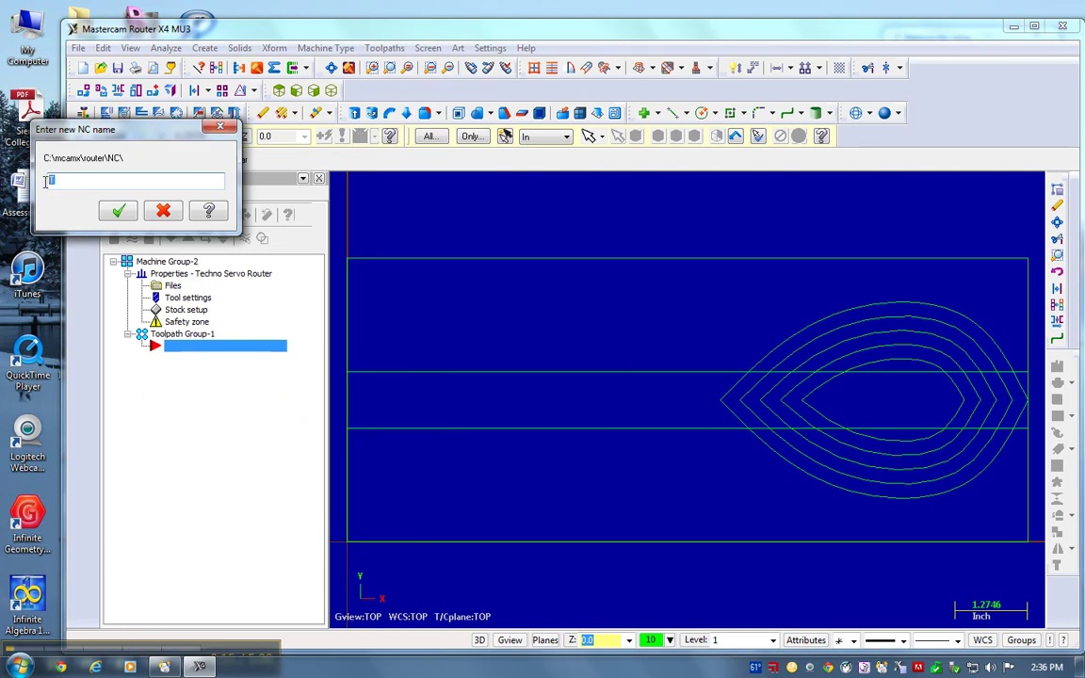
pyautogui.write('1')
pyautogui.click(117, 213)
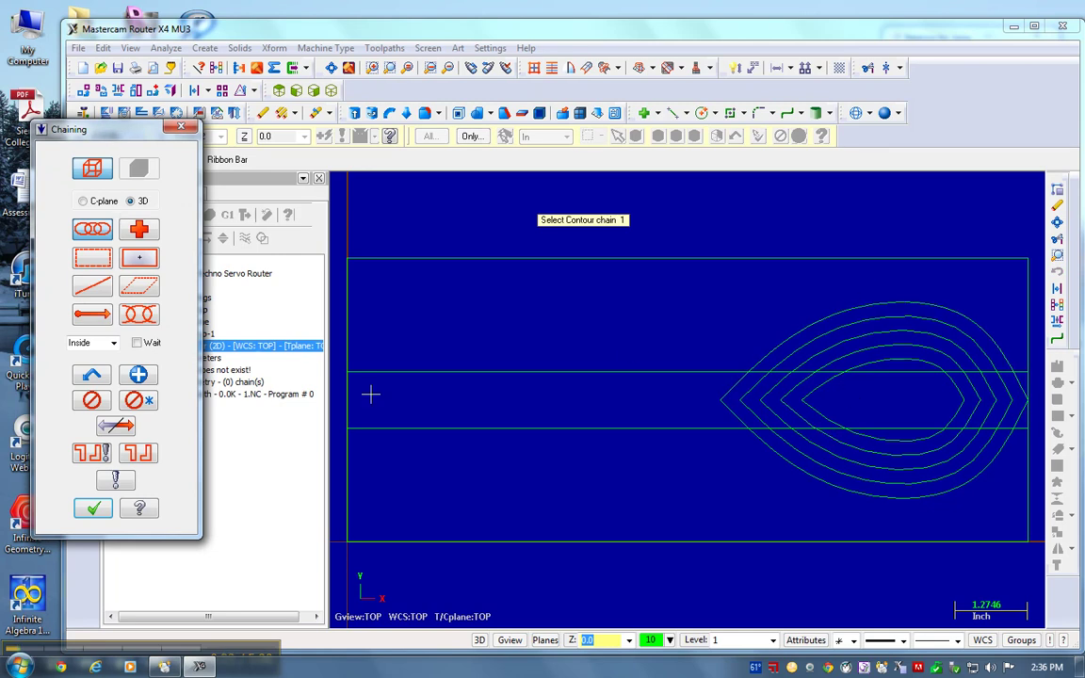
pyautogui.click(1017, 379)
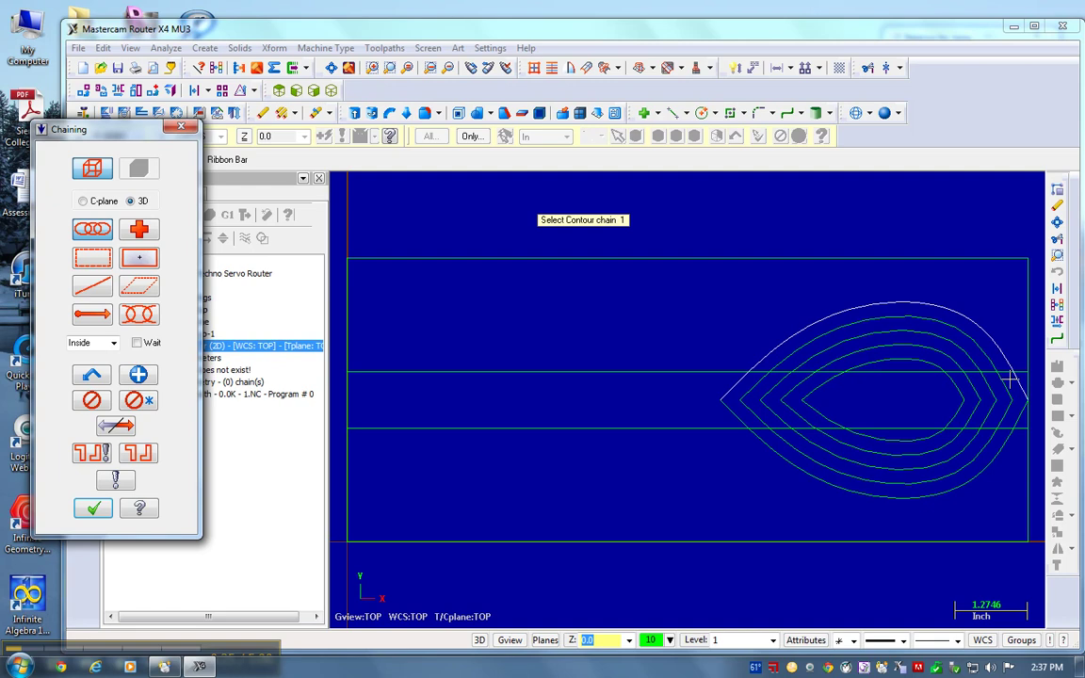
pyautogui.click(1010, 378)
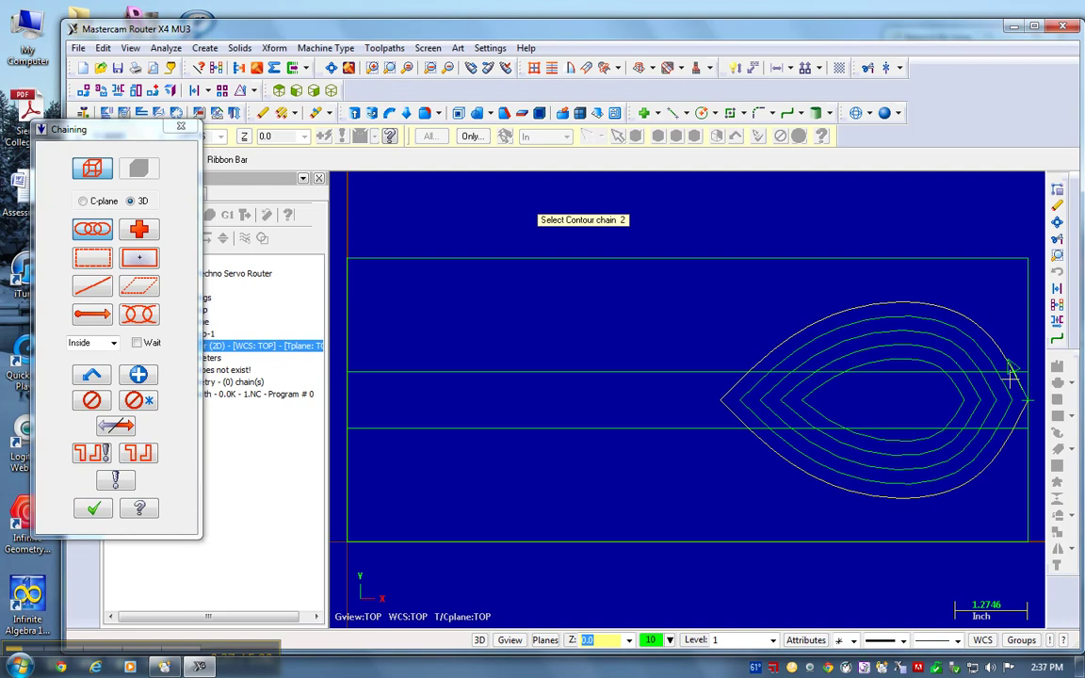
pyautogui.press('Return')
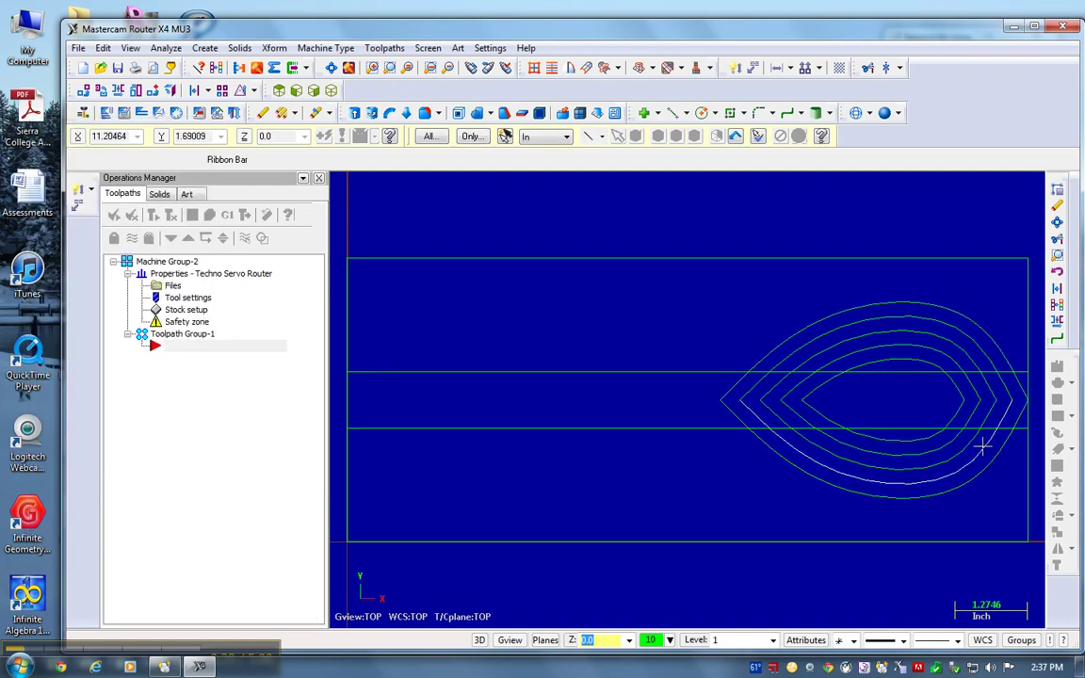
# Create a 2D contour in NC file 1, chained to the second spoon outline from outside.
pyautogui.click(385, 48)
pyautogui.click(369, 114)
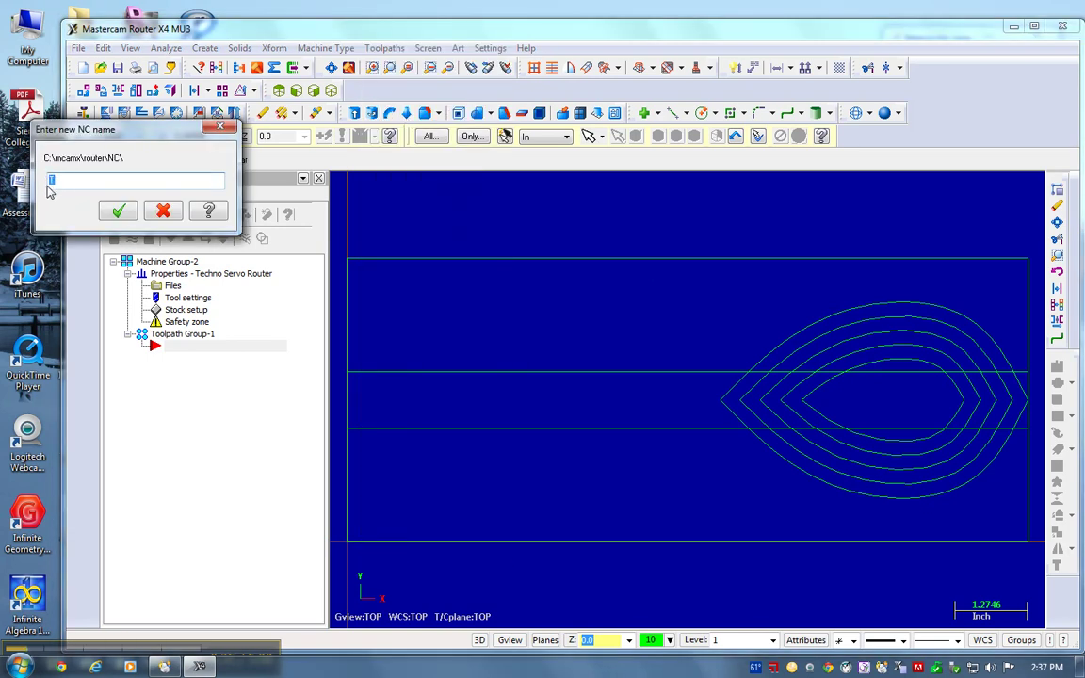
pyautogui.click(117, 211)
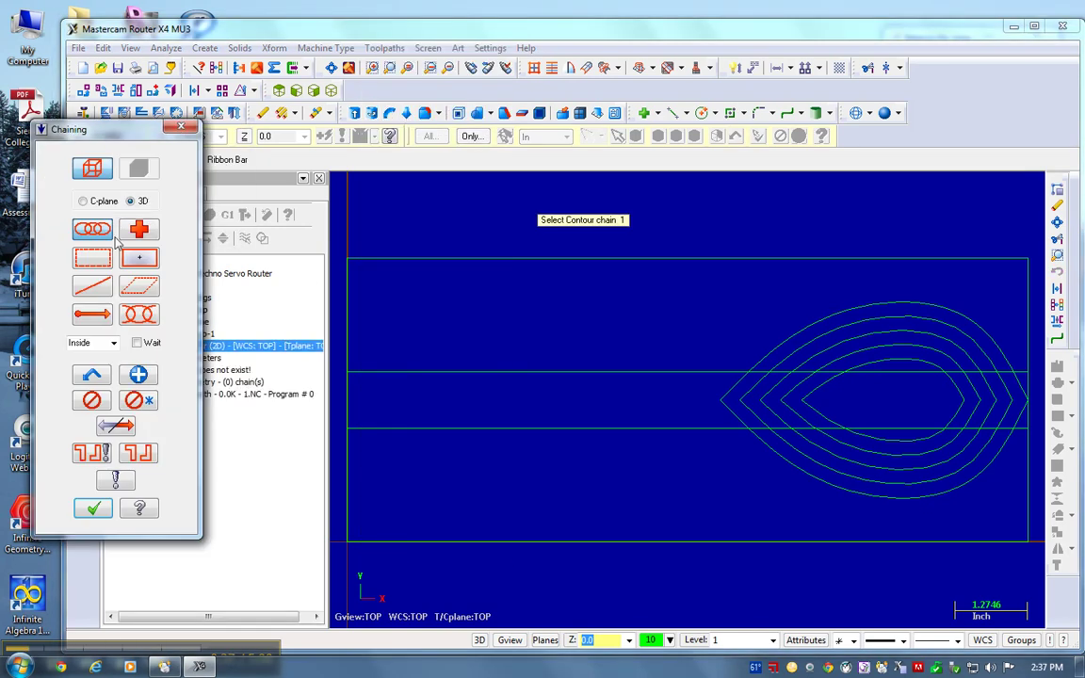
pyautogui.click(1000, 385)
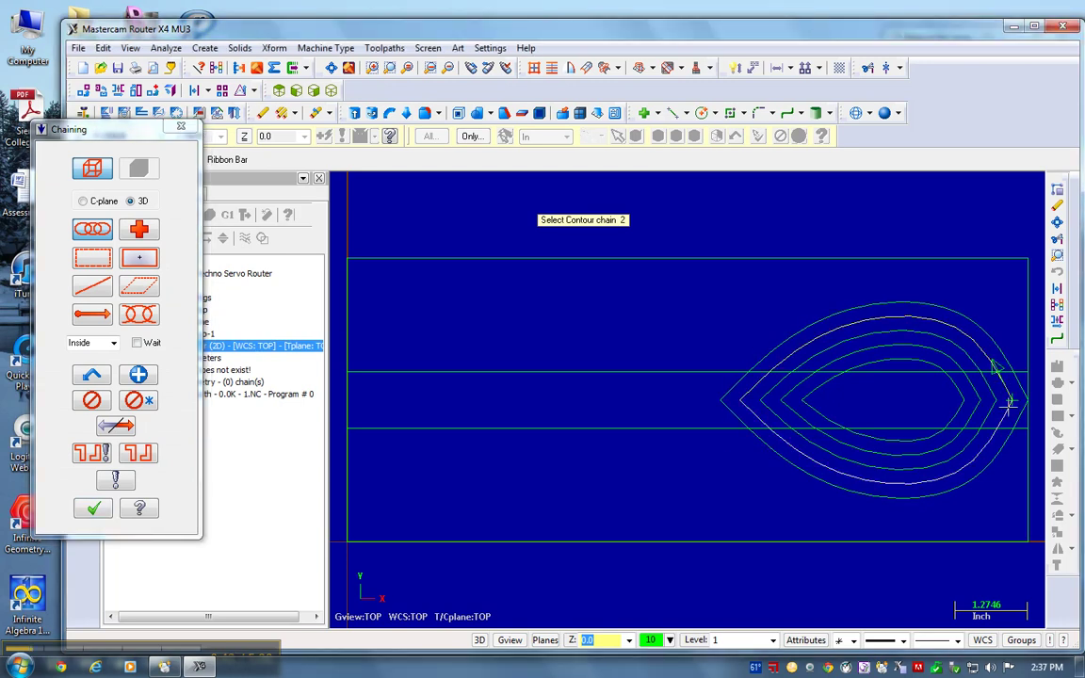
pyautogui.click(93, 509)
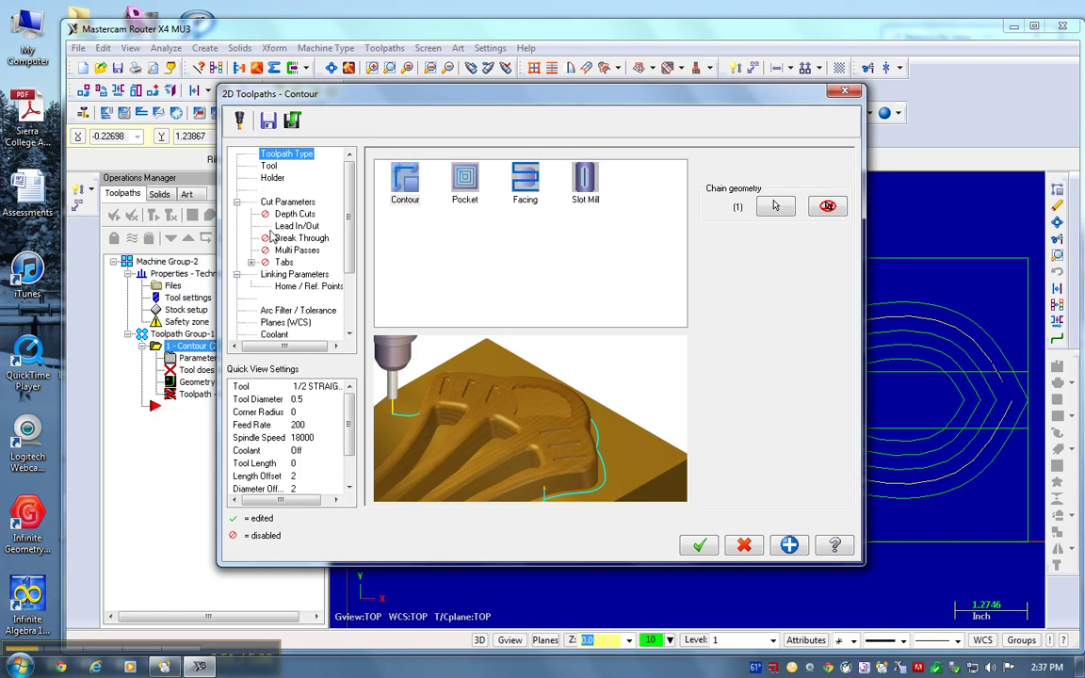
# Load the 1/4 STRAIGHT BIT from the router tool library as the contour's tool.
pyautogui.click(268, 167)
pyautogui.click(405, 408)
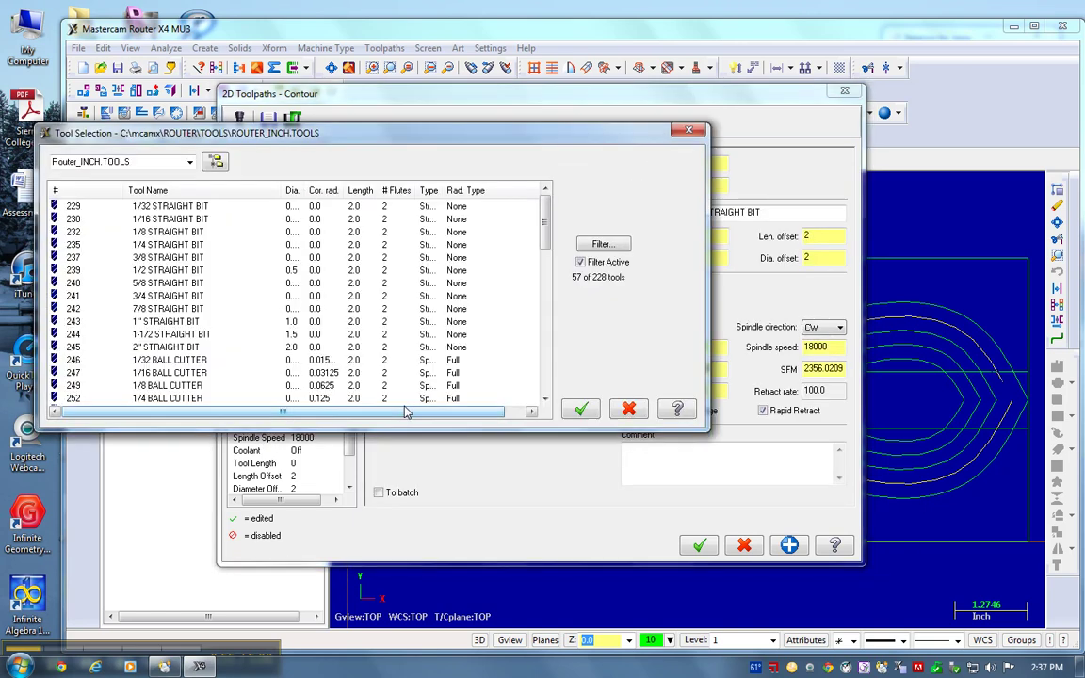
pyautogui.click(166, 244)
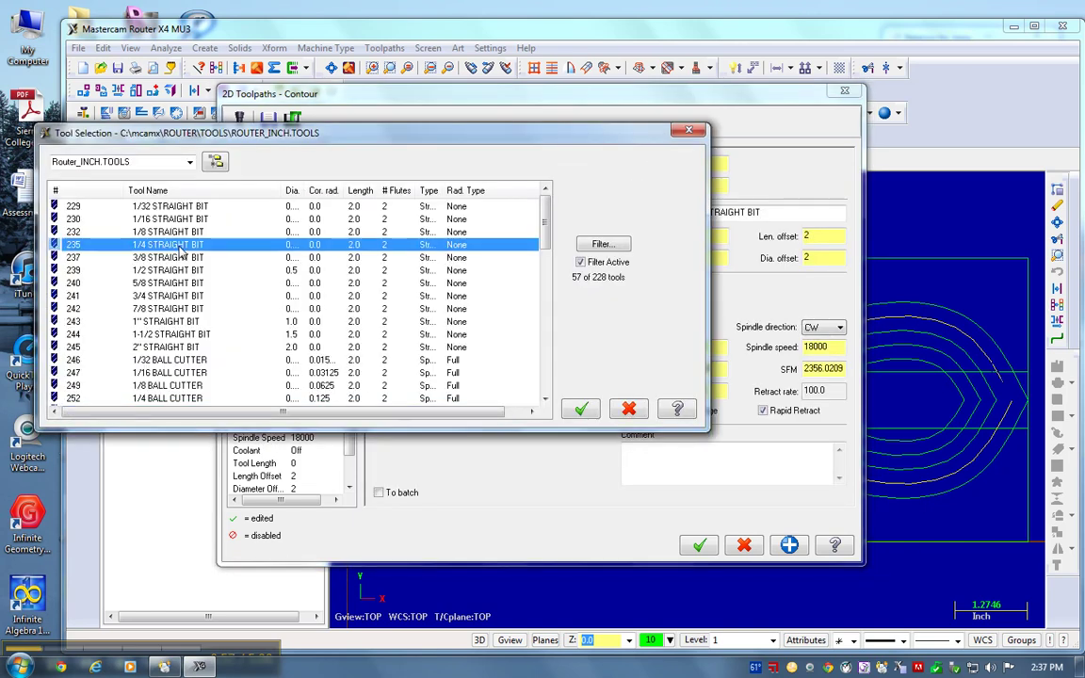
pyautogui.click(580, 408)
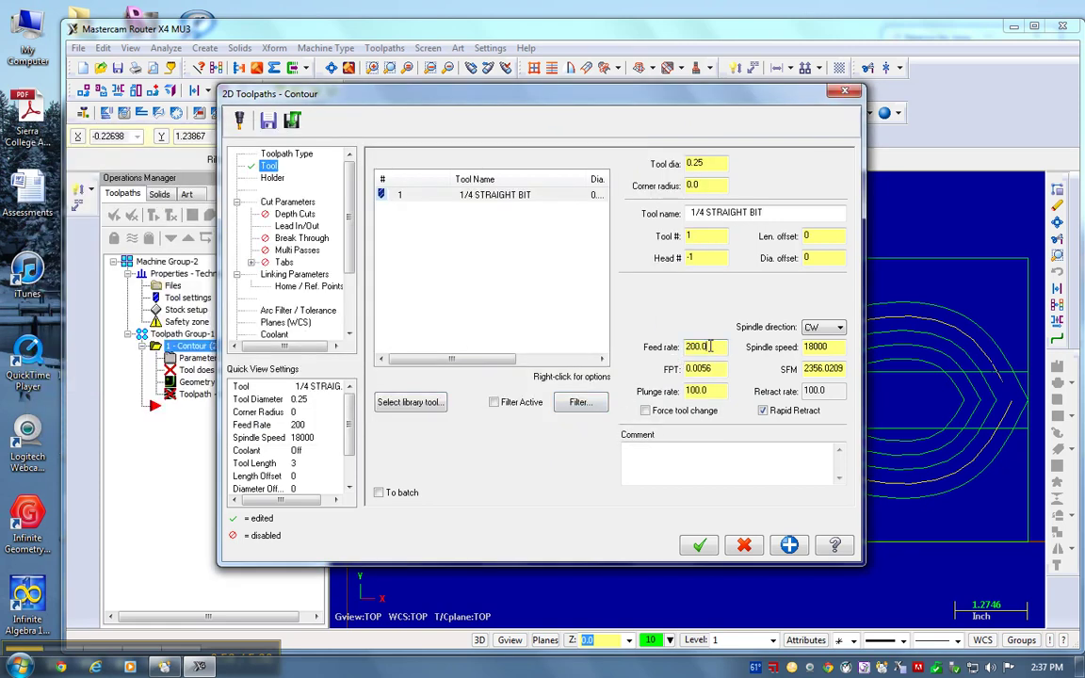
# Set the feed rate to 60 and the plunge rate to 30.
pyautogui.moveTo(710, 347); pyautogui.dragTo(677, 352)
pyautogui.write('60')
pyautogui.press('Tab')
pyautogui.write('30')
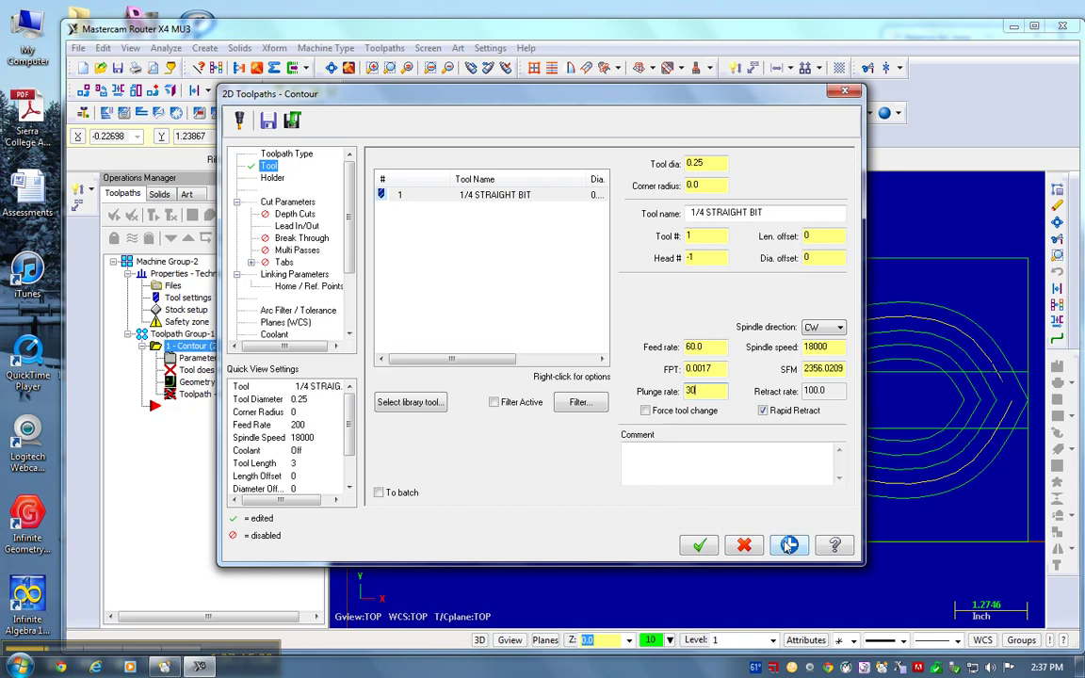
# Confirm the plunge rate of 30 and turn off lead in/out for the contour.
pyautogui.click(465, 290)
pyautogui.click(271, 177)
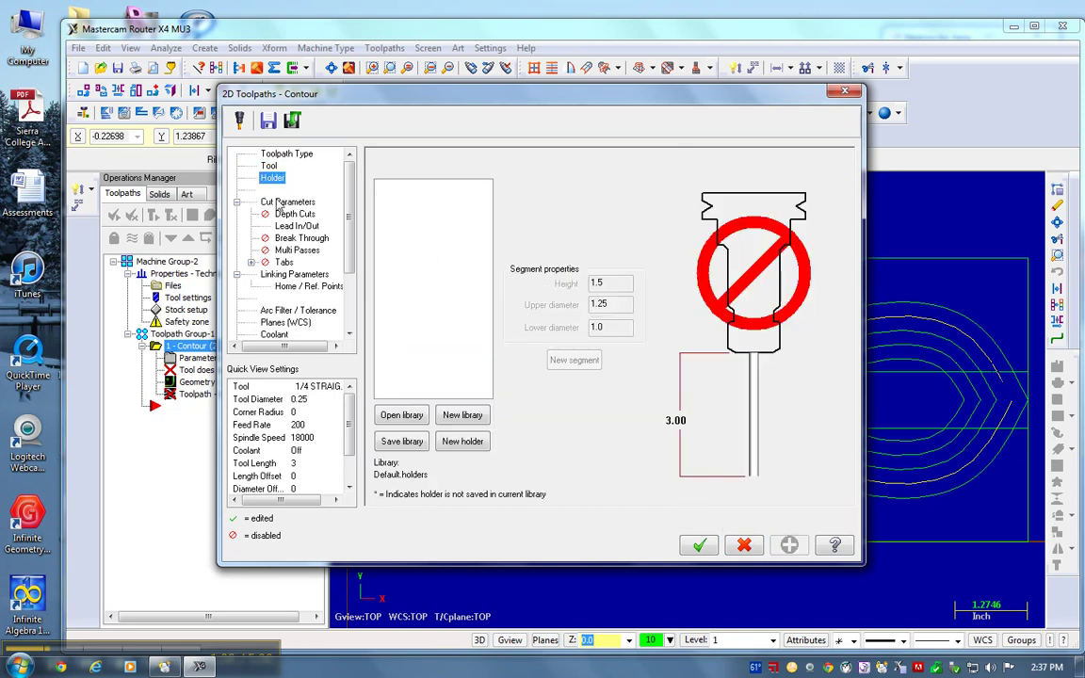
pyautogui.click(273, 202)
pyautogui.click(284, 215)
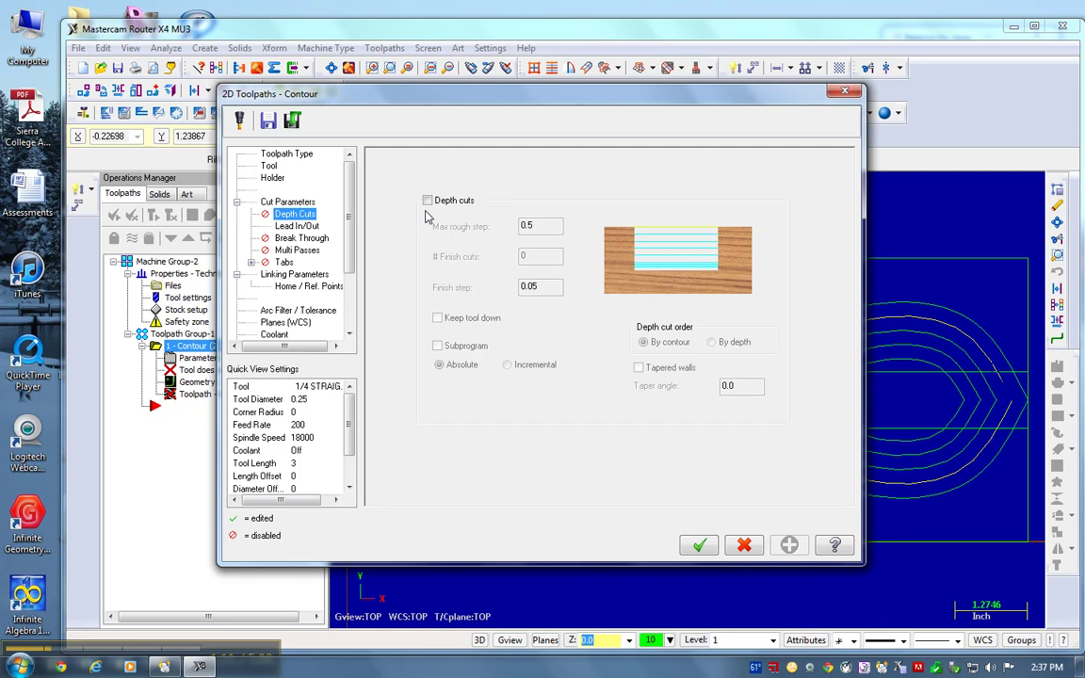
pyautogui.click(300, 227)
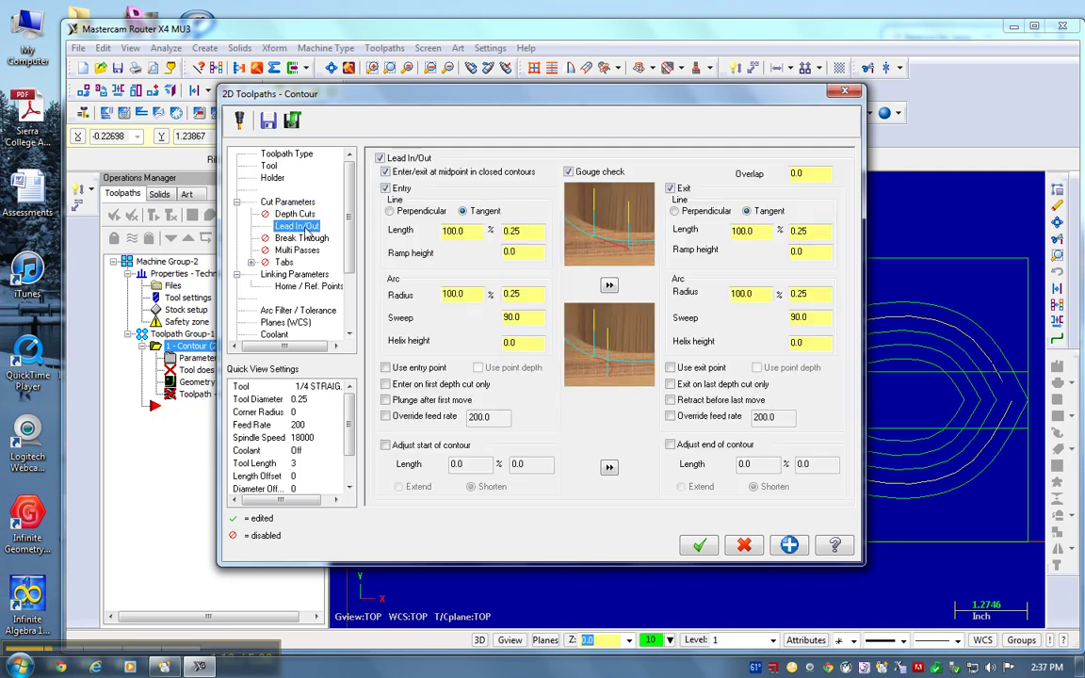
pyautogui.click(379, 158)
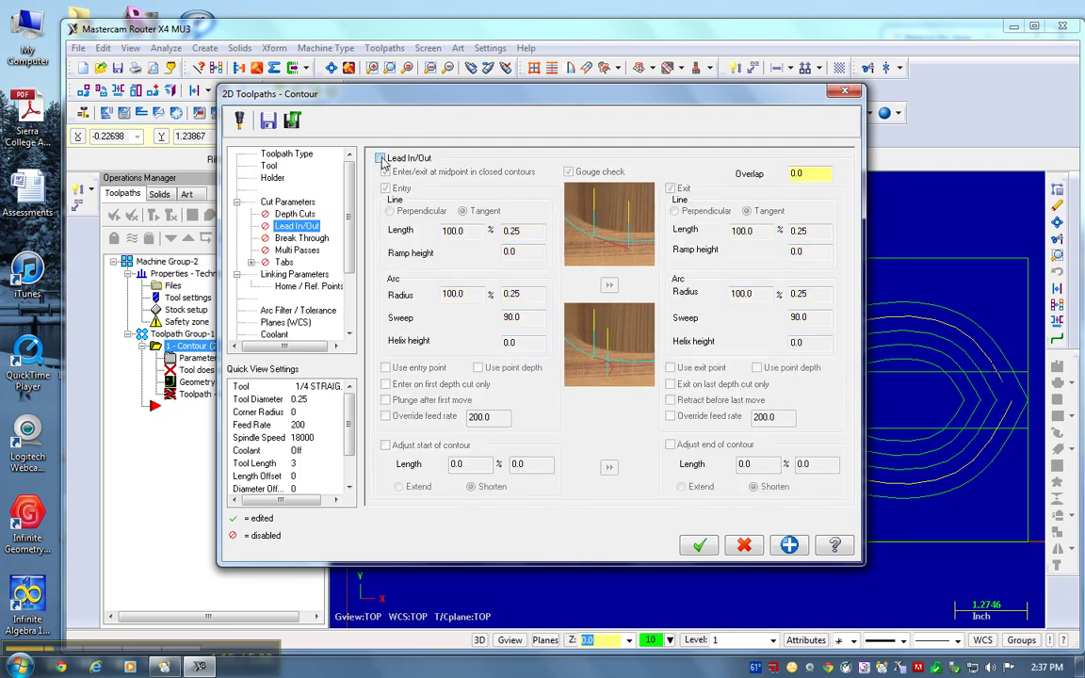
# Set the incremental cutting depth to -0.125 and generate the contour toolpath.
pyautogui.click(294, 240)
pyautogui.click(296, 250)
pyautogui.click(284, 262)
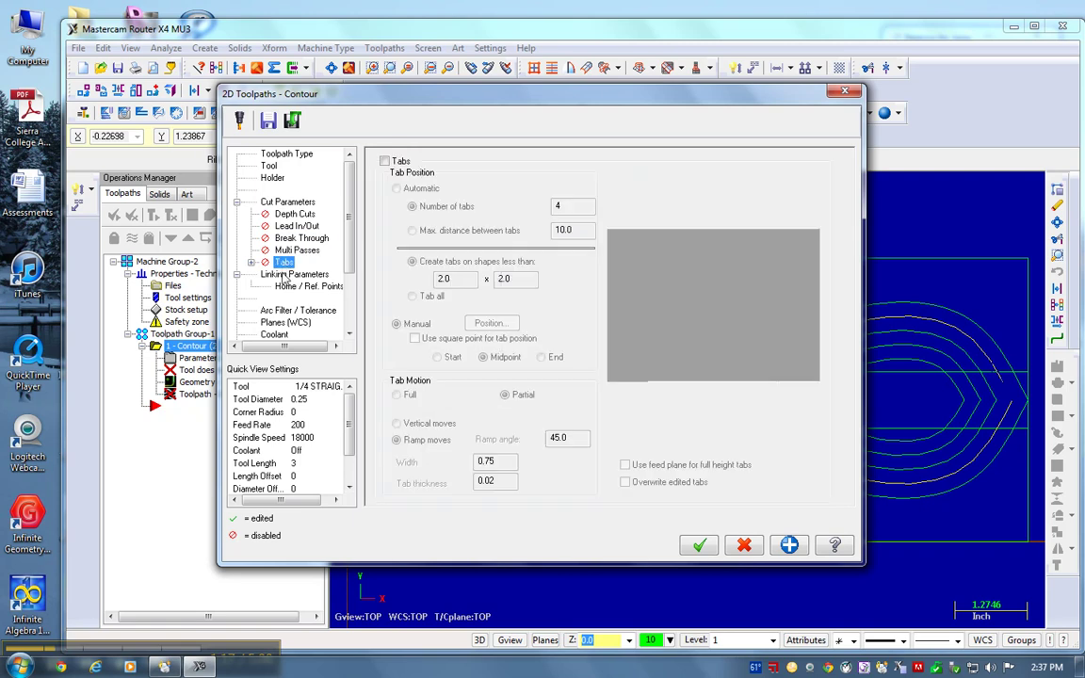
pyautogui.click(300, 274)
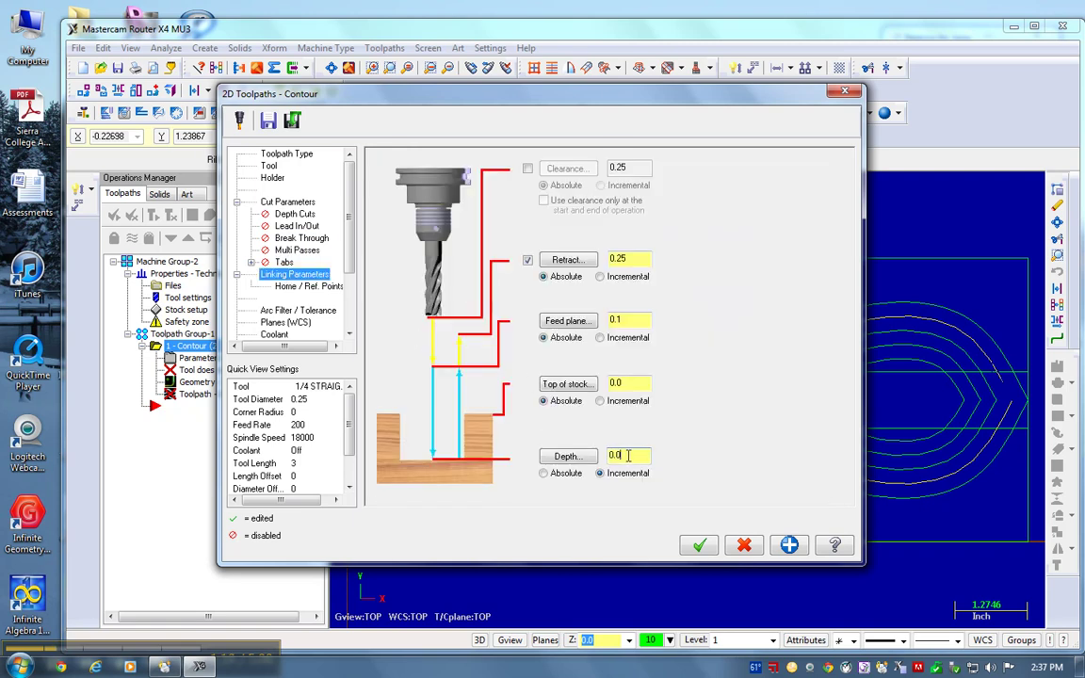
pyautogui.moveTo(629, 456); pyautogui.dragTo(592, 456)
pyautogui.write('-.125')
pyautogui.click(698, 544)
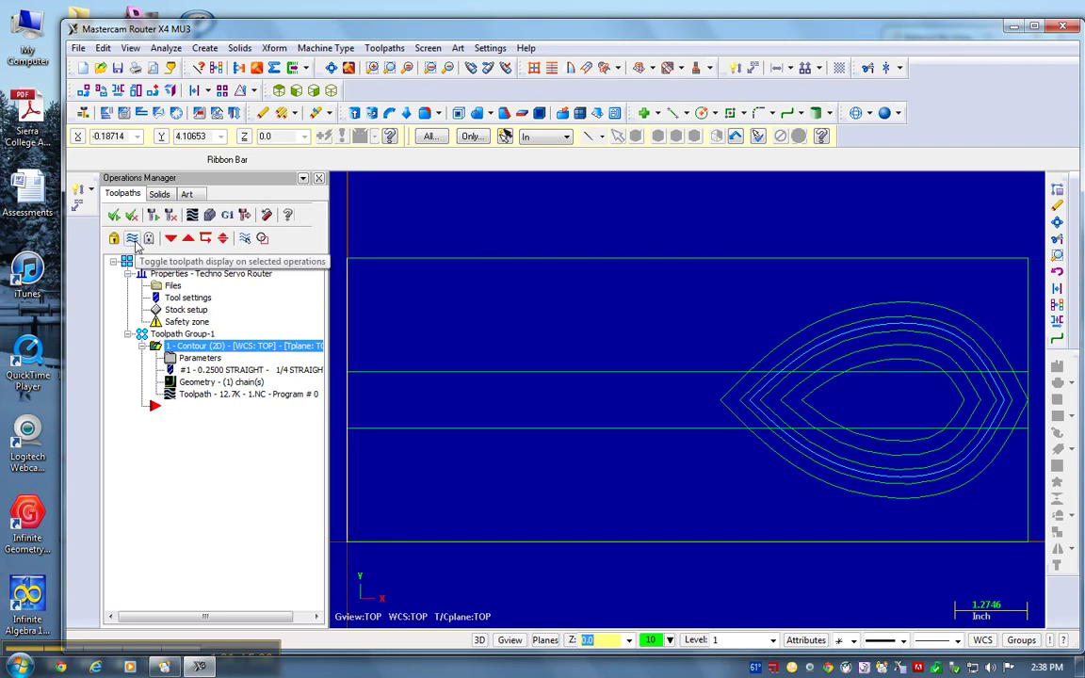
# Toggle off the contour's toolpath display, leaving only the spoon outlines and stock visible.
pyautogui.click(133, 240)
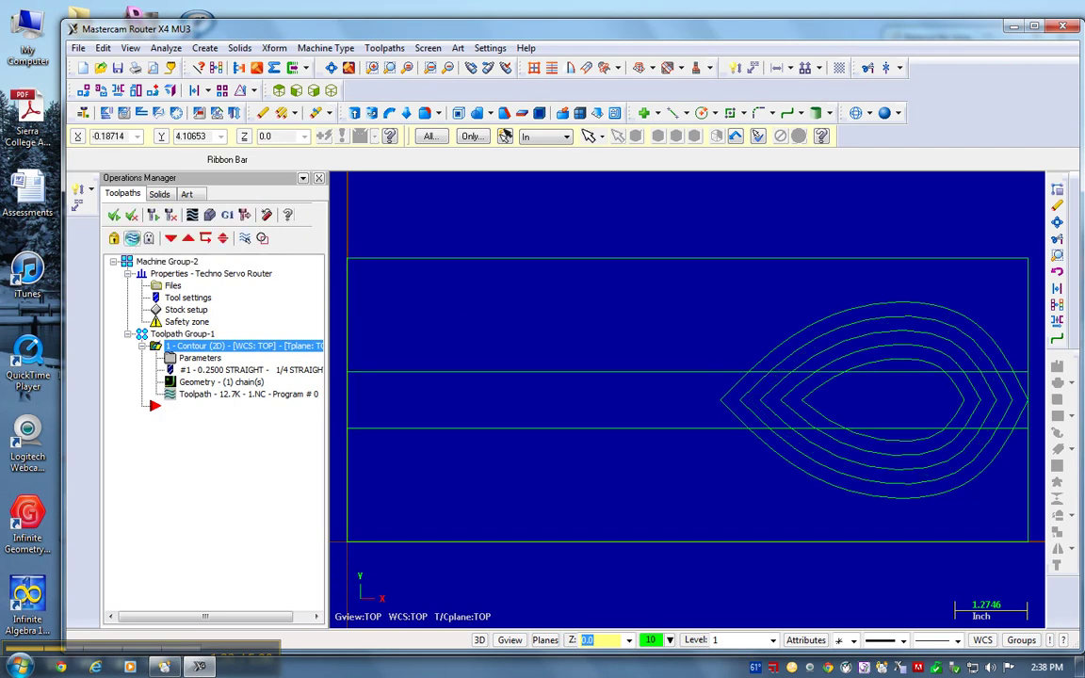
# Chain the next inner spoon outline for a second 2D contour toolpath.
pyautogui.click(385, 48)
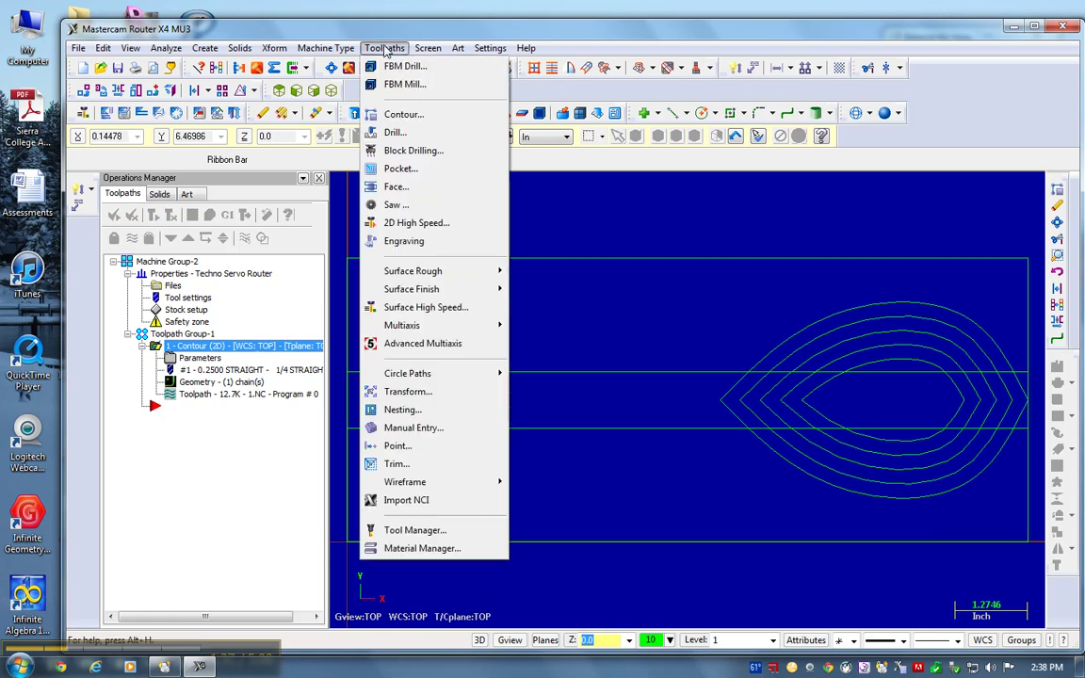
pyautogui.click(404, 114)
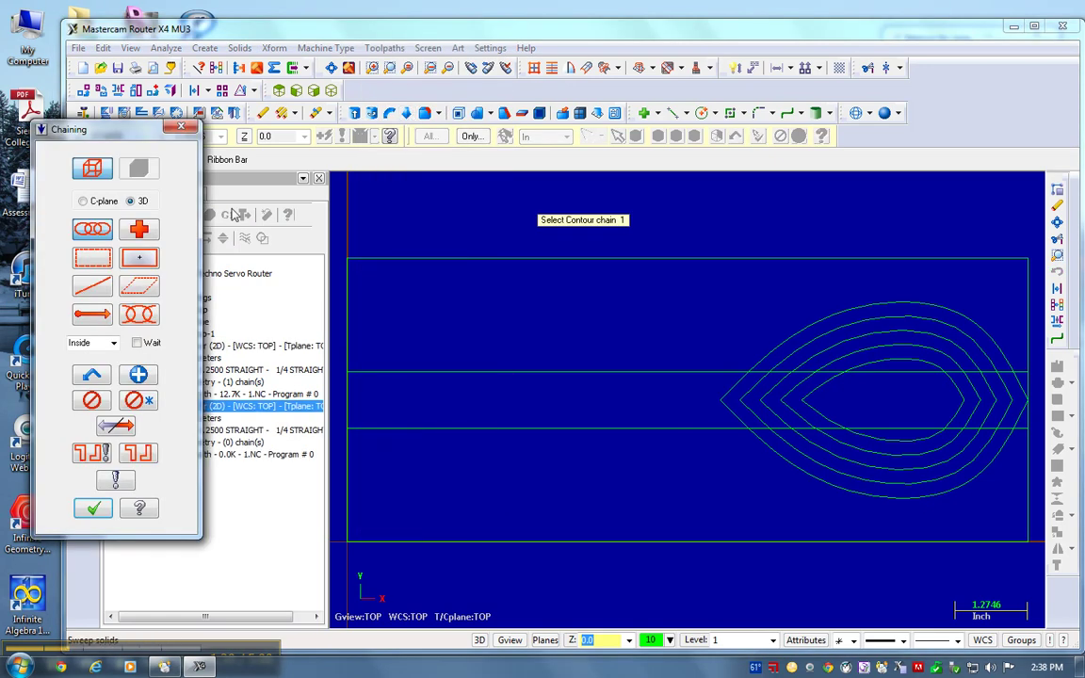
pyautogui.click(985, 392)
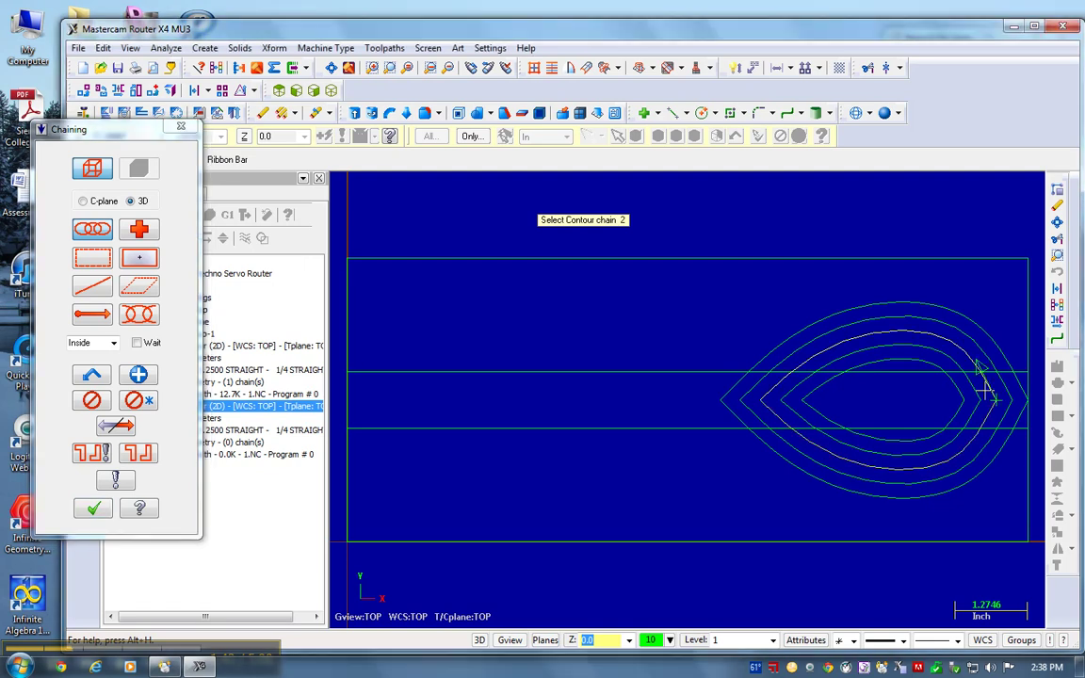
pyautogui.click(93, 508)
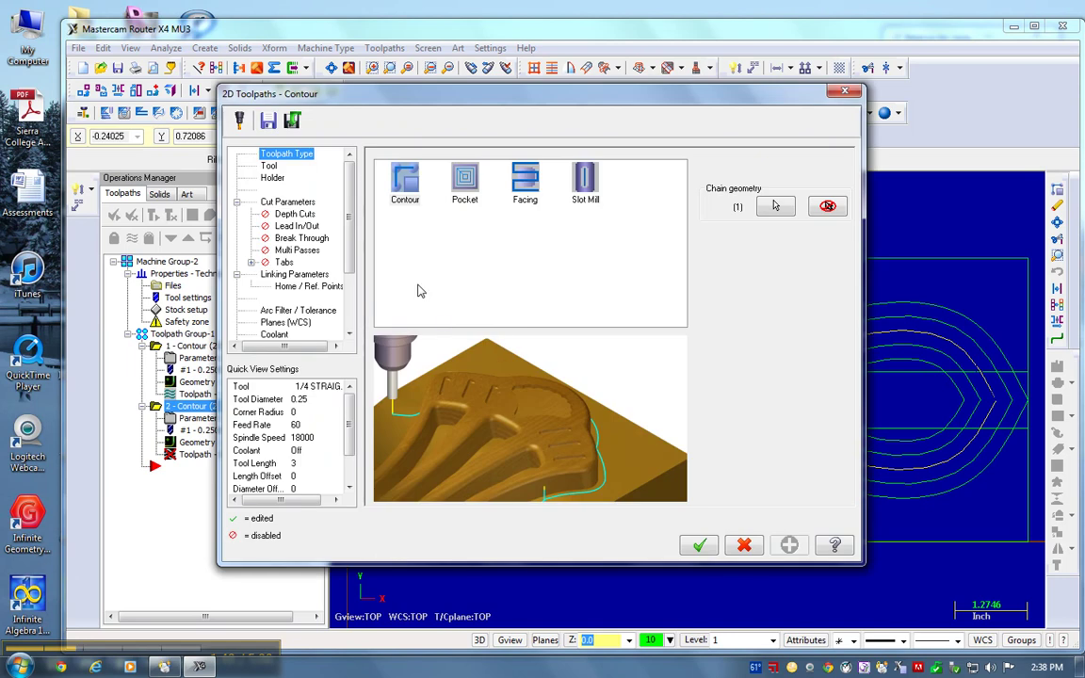
# Set the second contour's incremental linking depth to -0.25 and generate its toolpath.
pyautogui.click(267, 165)
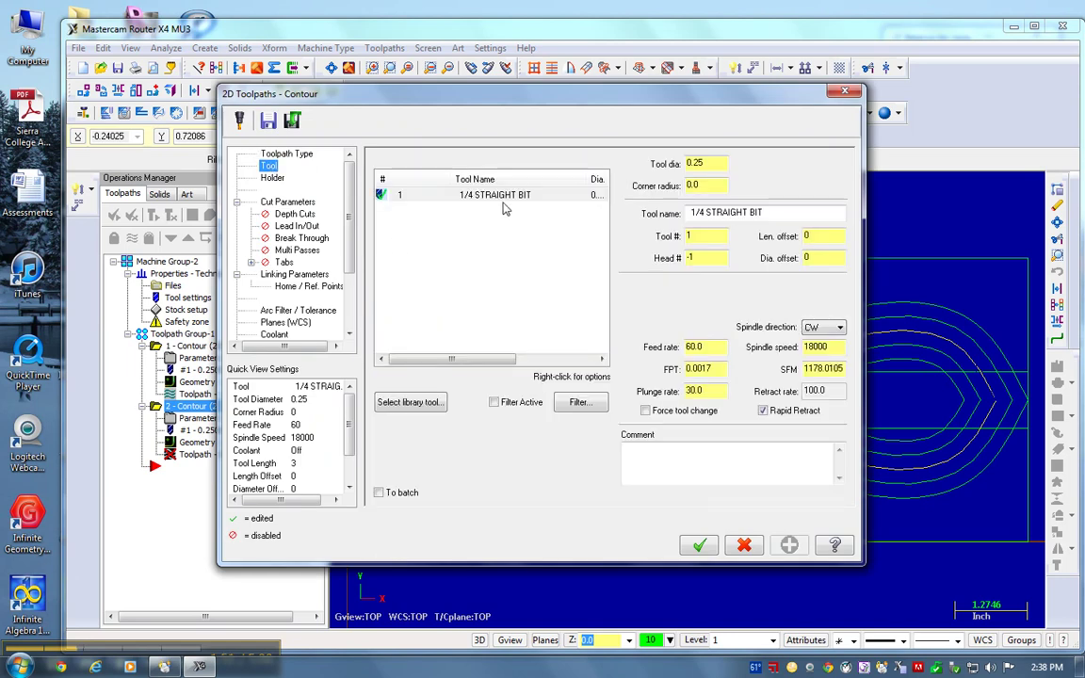
pyautogui.click(272, 177)
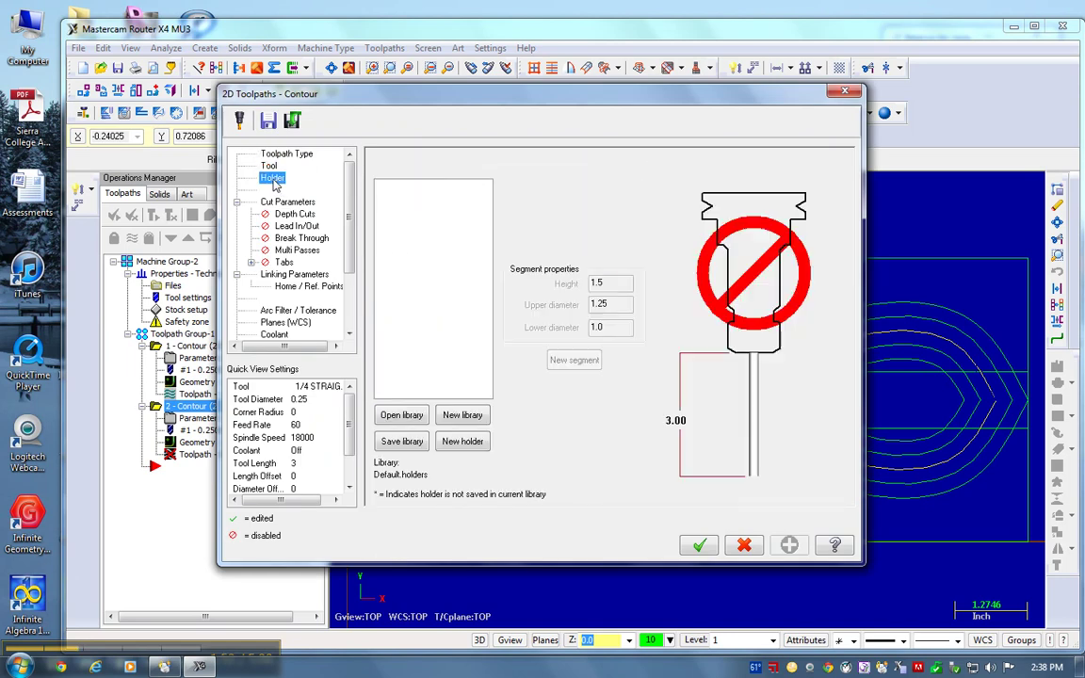
pyautogui.click(286, 204)
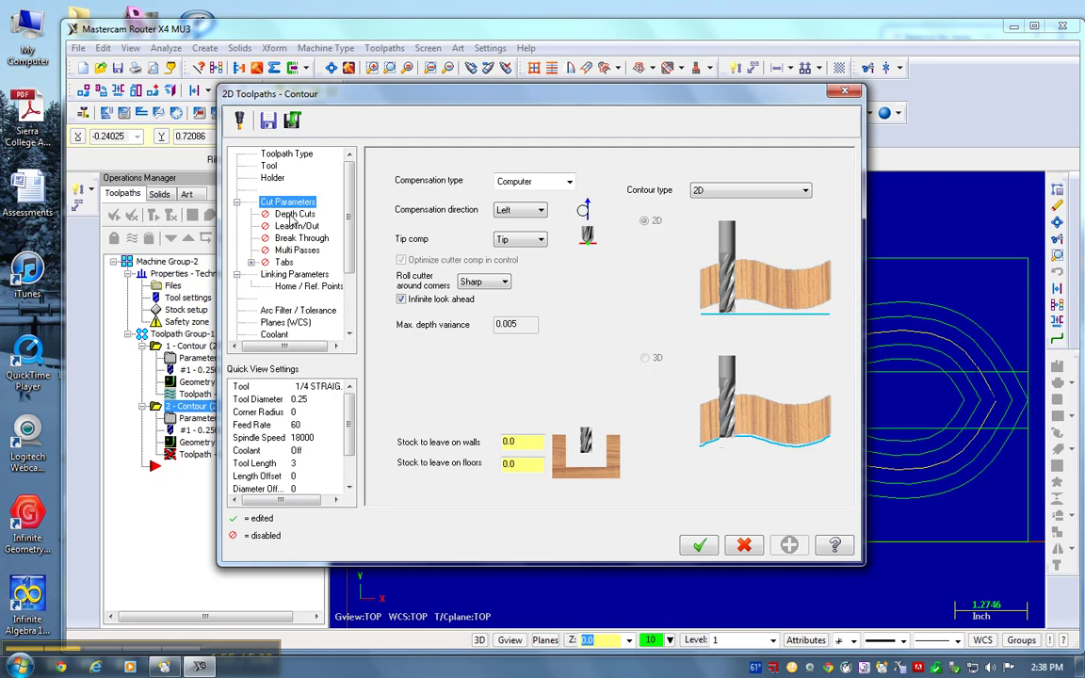
pyautogui.click(293, 216)
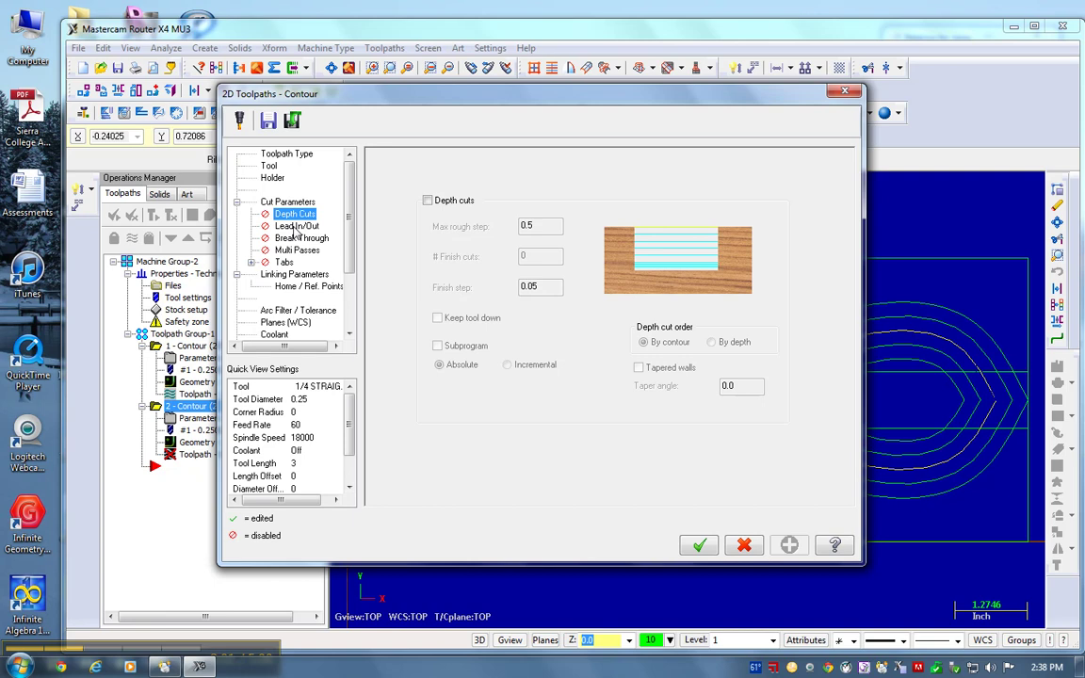
pyautogui.click(295, 227)
pyautogui.click(300, 238)
pyautogui.click(296, 250)
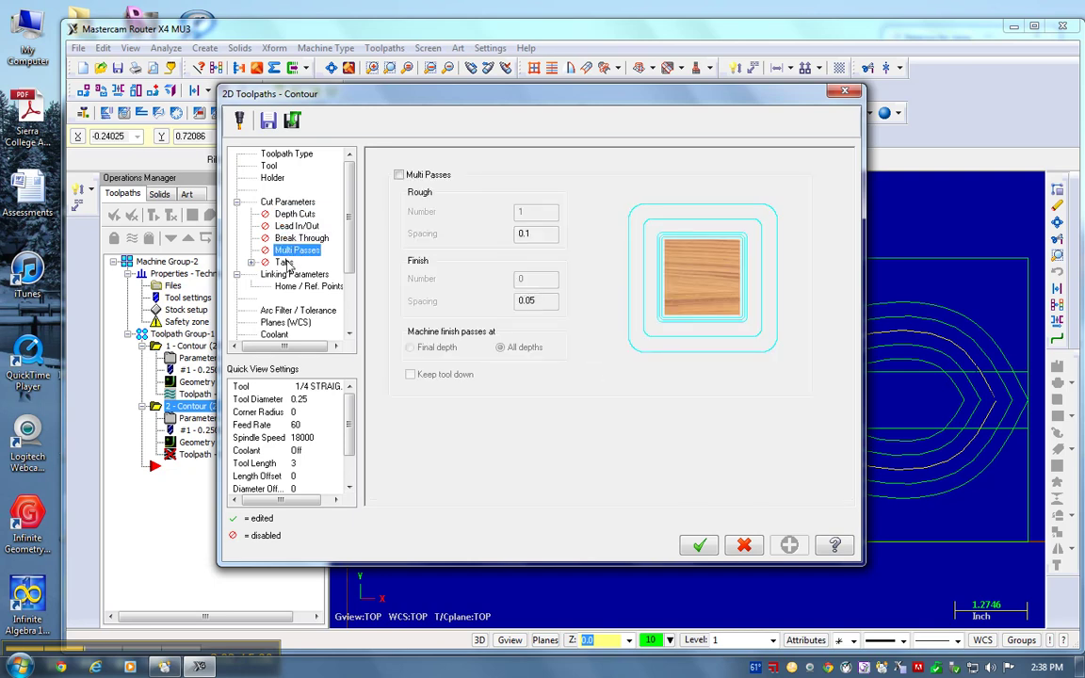
pyautogui.click(283, 261)
pyautogui.click(296, 274)
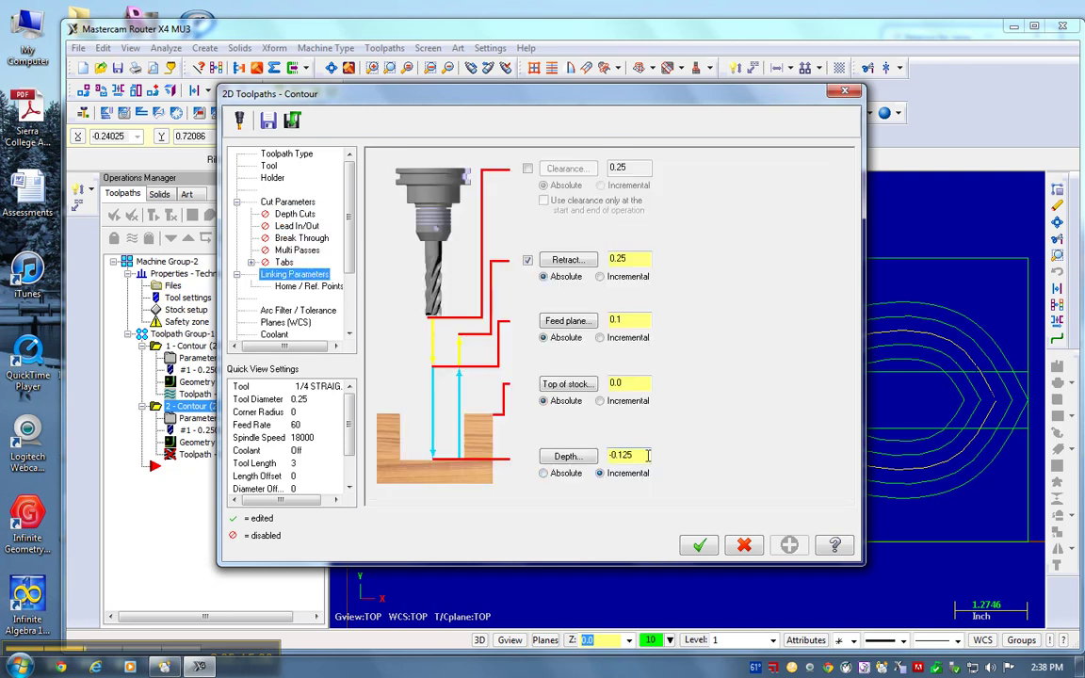
pyautogui.moveTo(621, 455); pyautogui.dragTo(656, 461)
pyautogui.write('25')
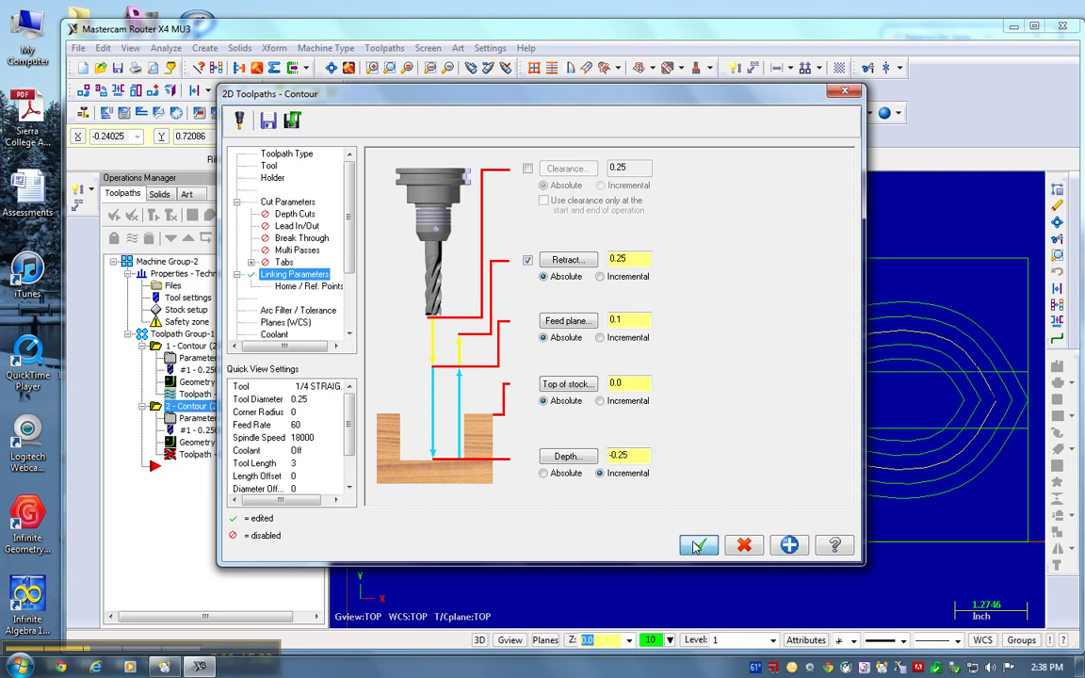
pyautogui.click(698, 545)
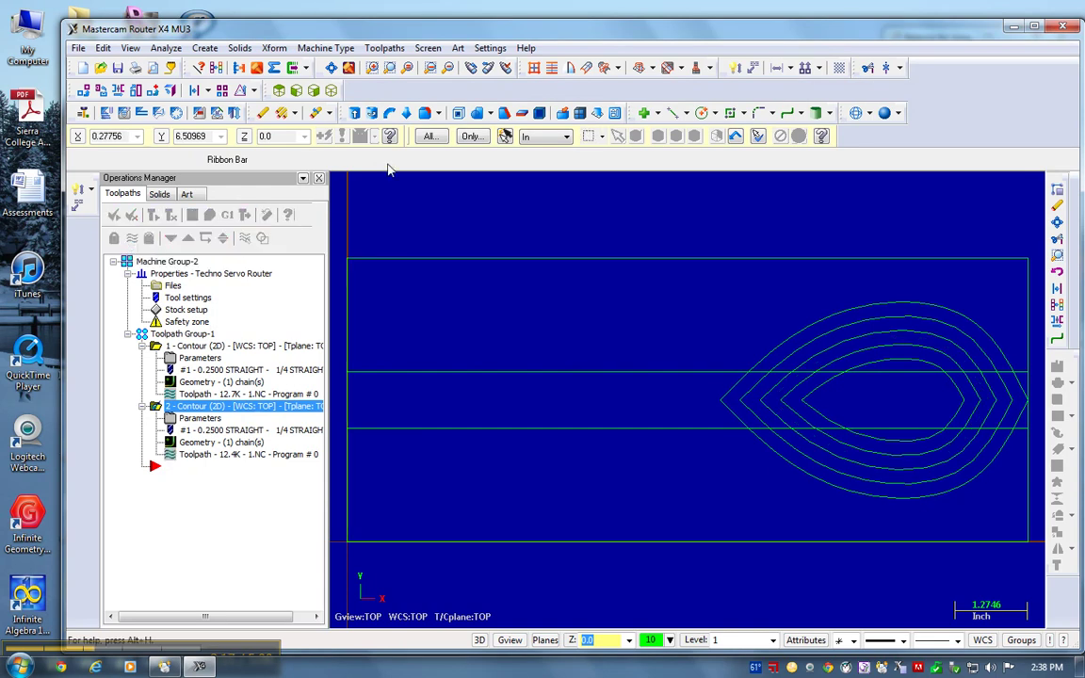
# Chain the innermost spoon outline for a third 2D contour toolpath.
pyautogui.click(387, 49)
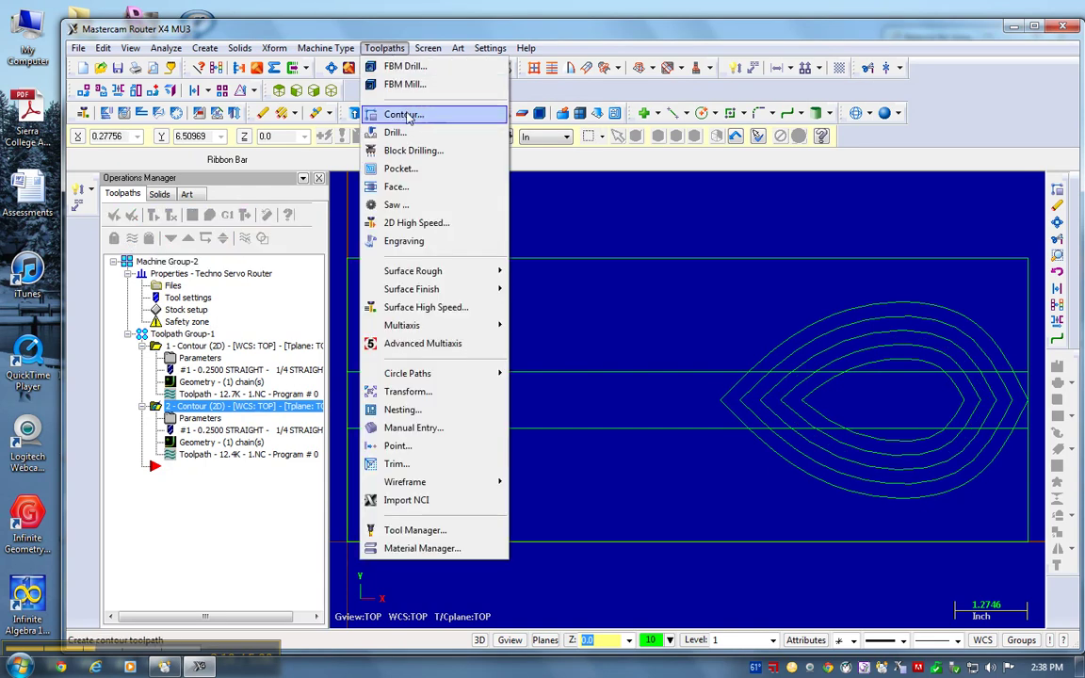
pyautogui.click(407, 109)
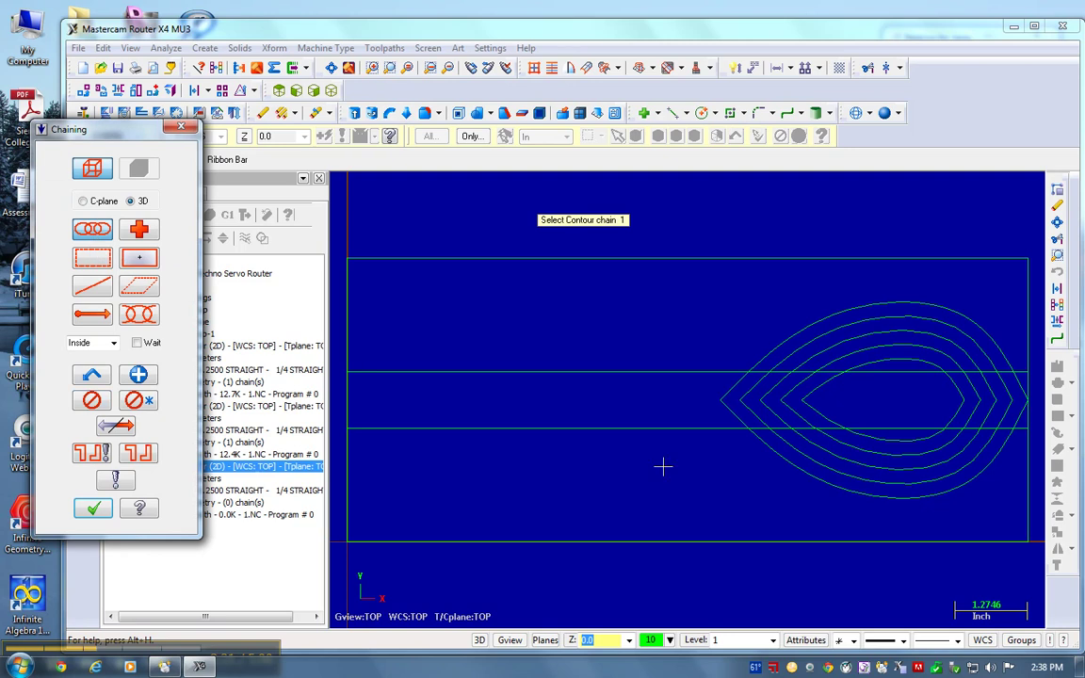
pyautogui.click(973, 381)
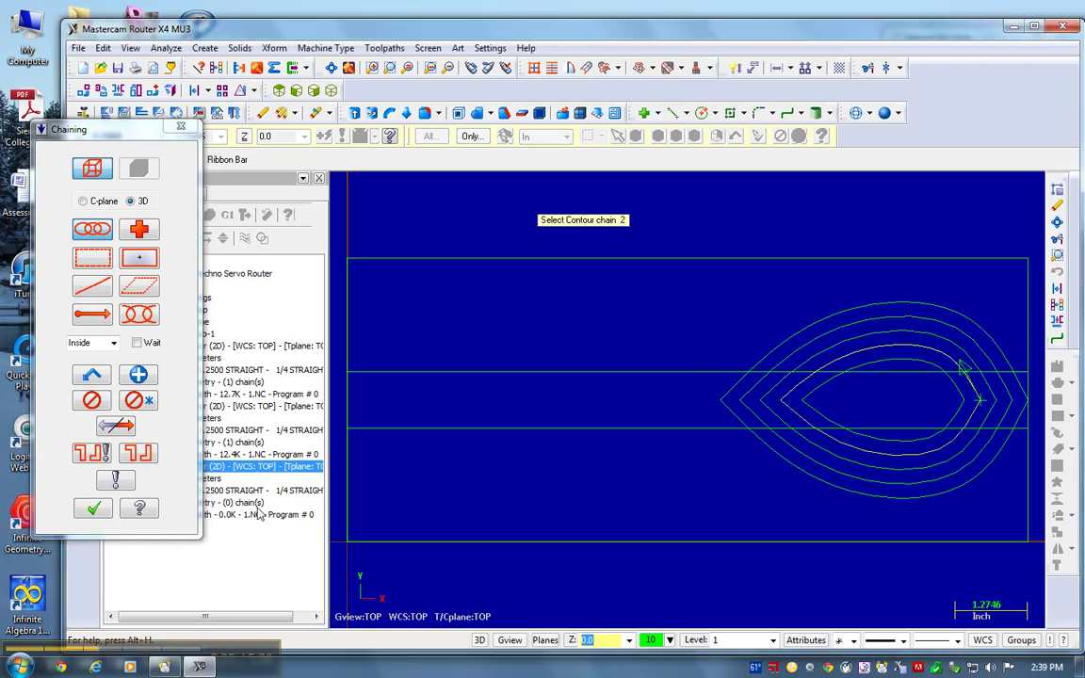
pyautogui.click(94, 509)
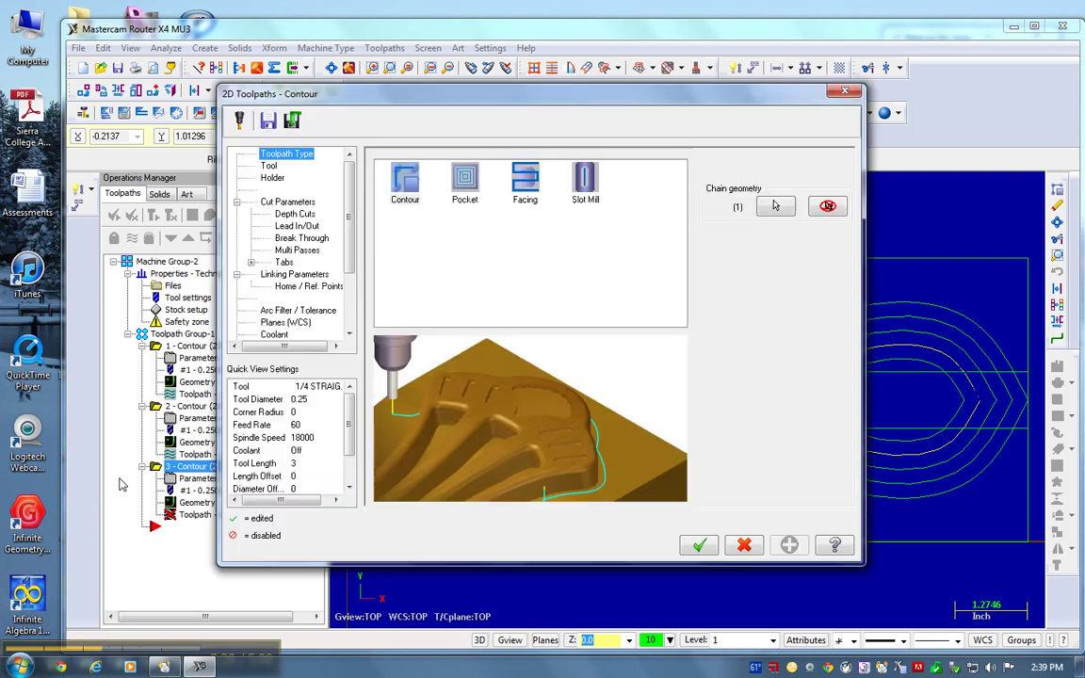
# Enable depth cuts on the third contour with a 0.2 max rough step.
pyautogui.click(268, 167)
pyautogui.click(273, 178)
pyautogui.click(280, 202)
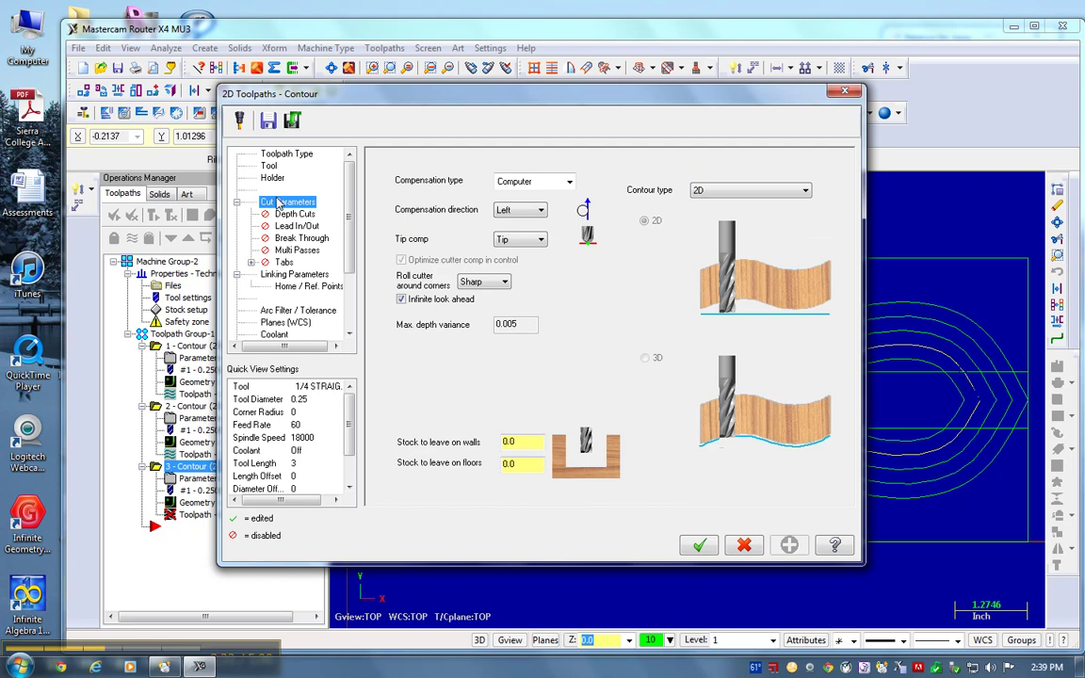
pyautogui.click(287, 216)
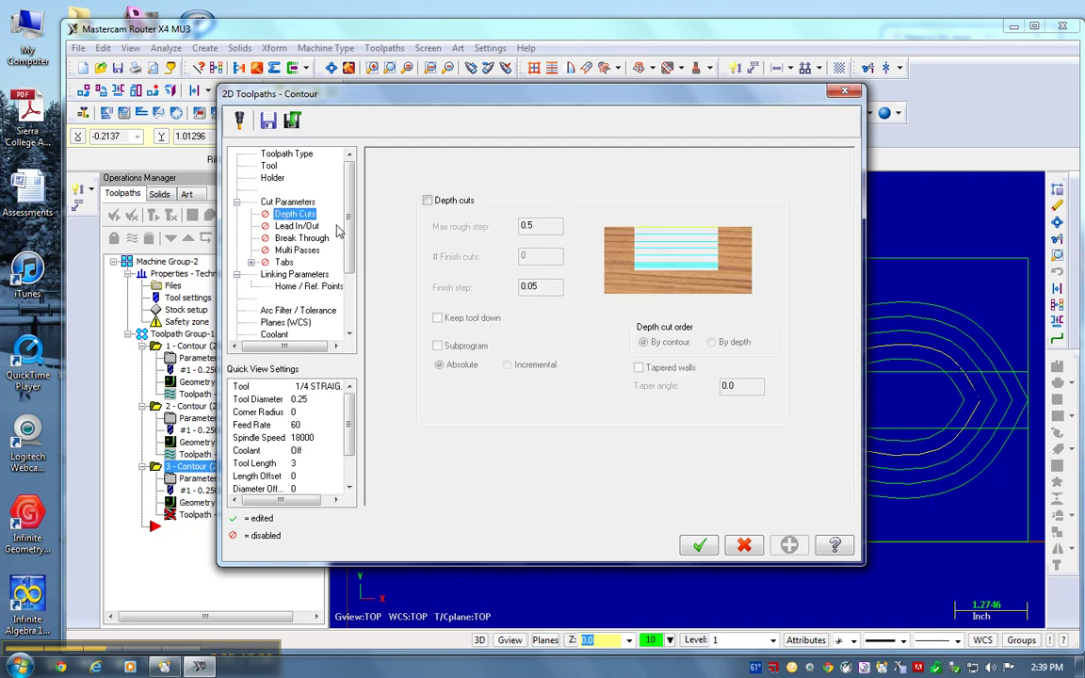
pyautogui.click(427, 201)
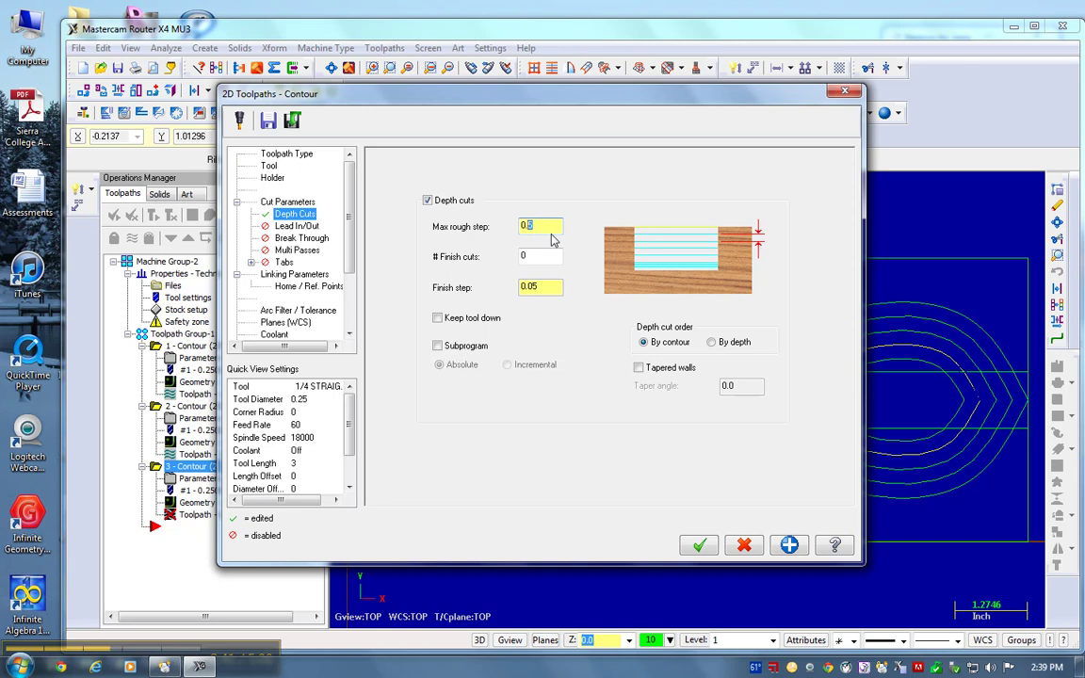
pyautogui.write('2')
# Set the incremental depth to -0.375 and generate the third contour toolpath.
pyautogui.press('Down')
pyautogui.press('Down')
pyautogui.press('Down')
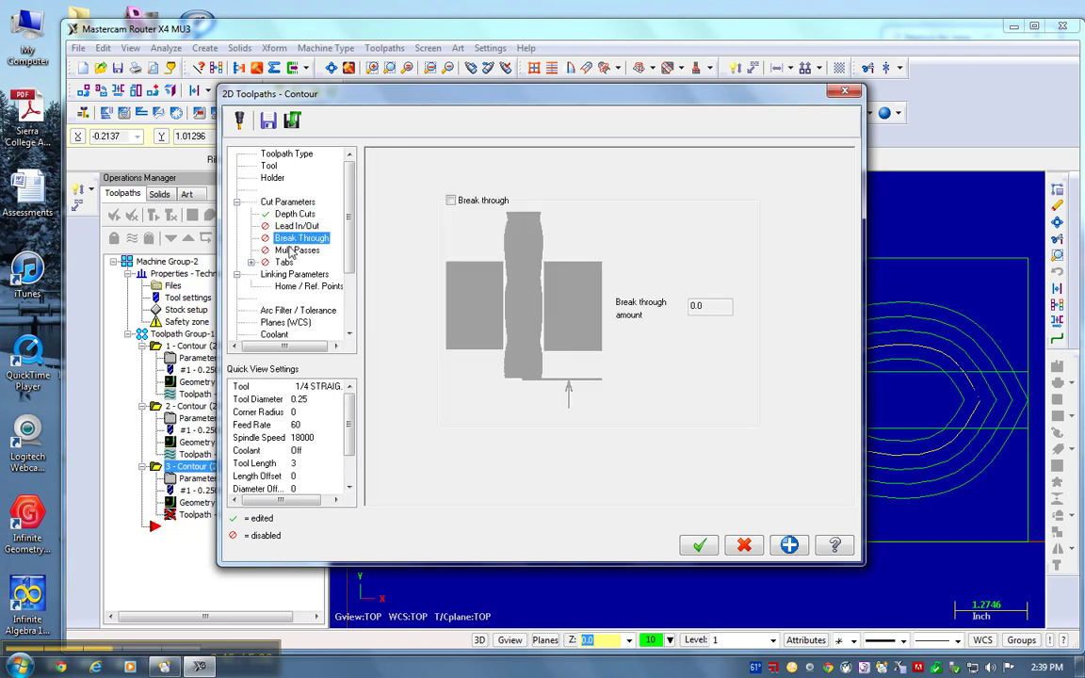
pyautogui.press('Down')
pyautogui.press('Down')
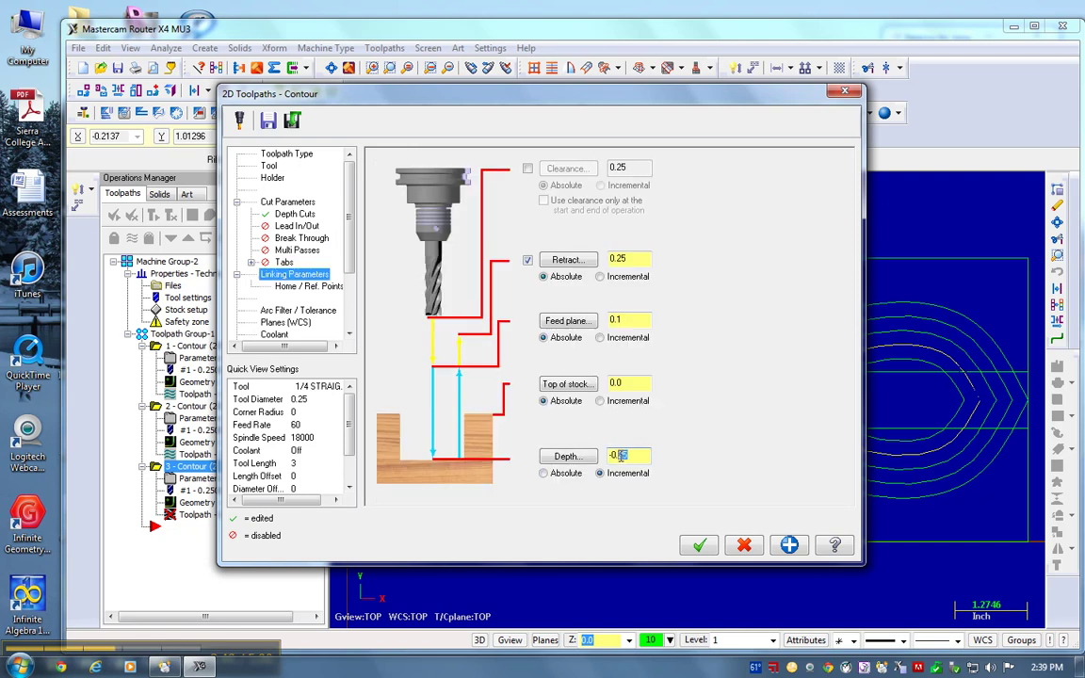
pyautogui.write('375')
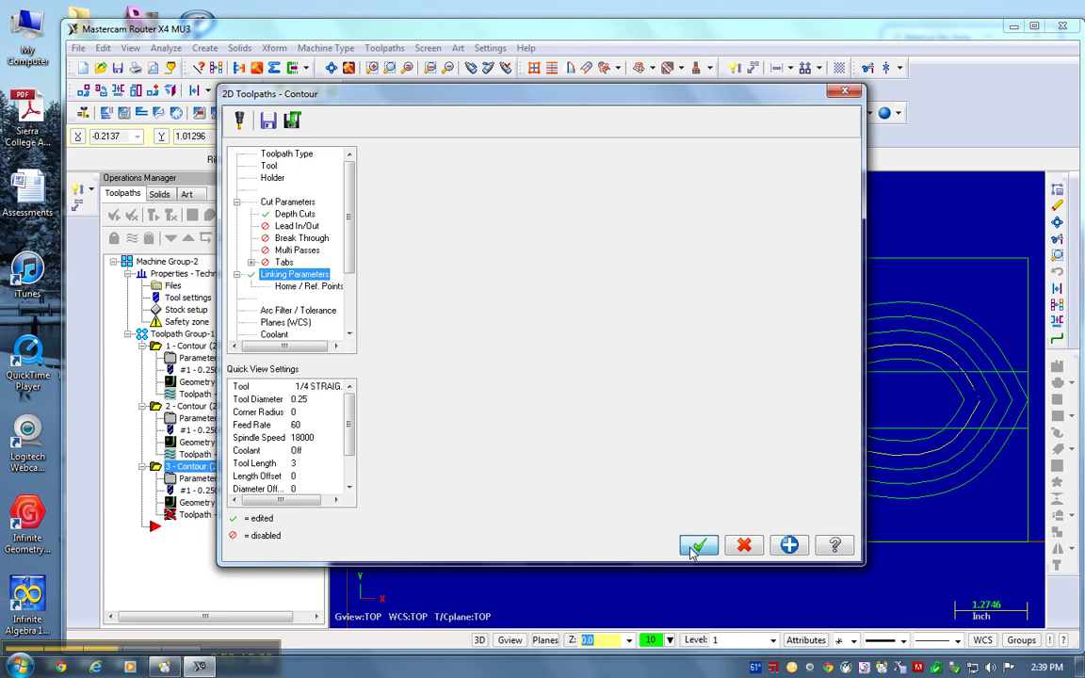
pyautogui.click(697, 547)
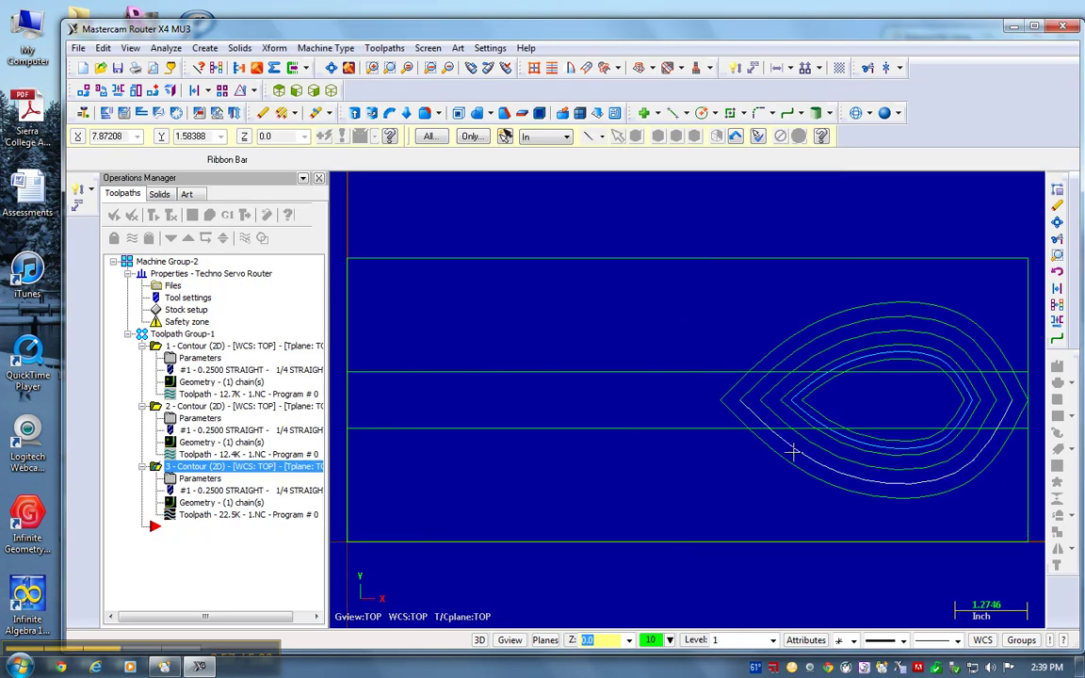
# Start a Pocket toolpath chained to the innermost spoon outline.
pyautogui.click(379, 49)
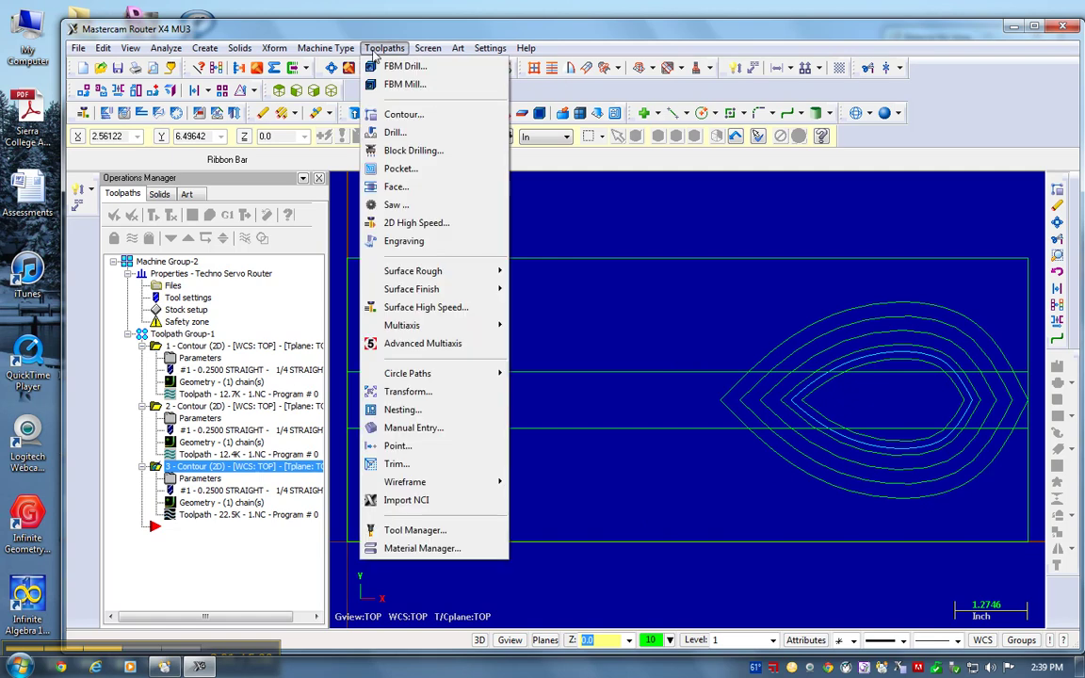
pyautogui.click(403, 168)
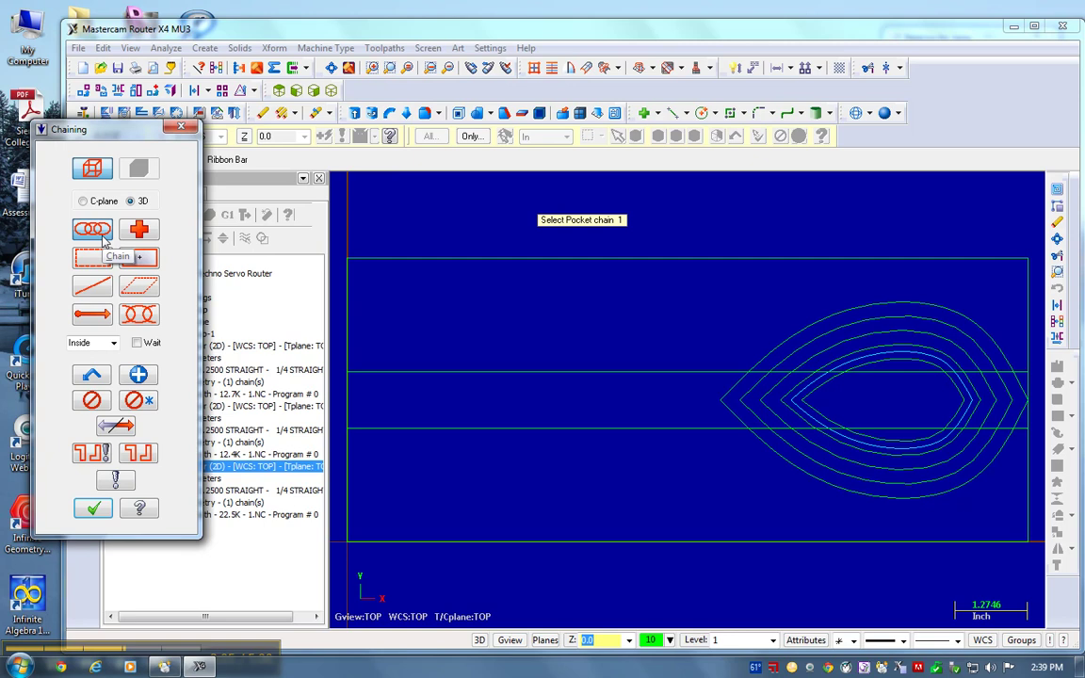
pyautogui.click(948, 390)
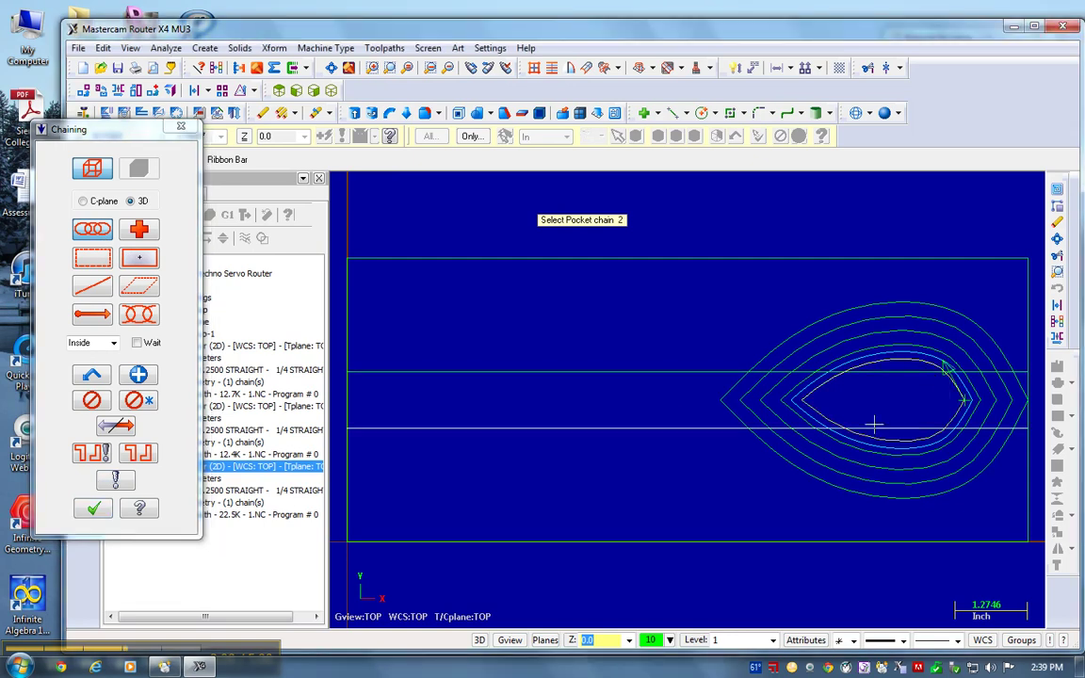
pyautogui.click(91, 509)
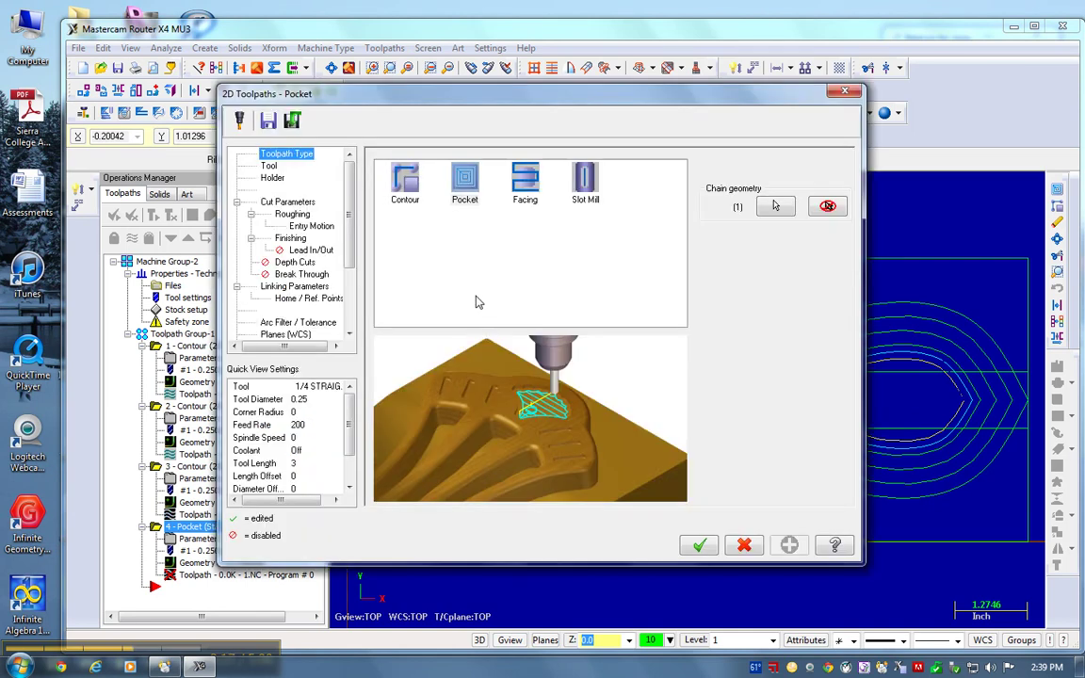
# Assign the 1/4 STRAIGHT BIT with feed rate 60, plunge rate 30 and spindle speed 18000.
pyautogui.click(269, 166)
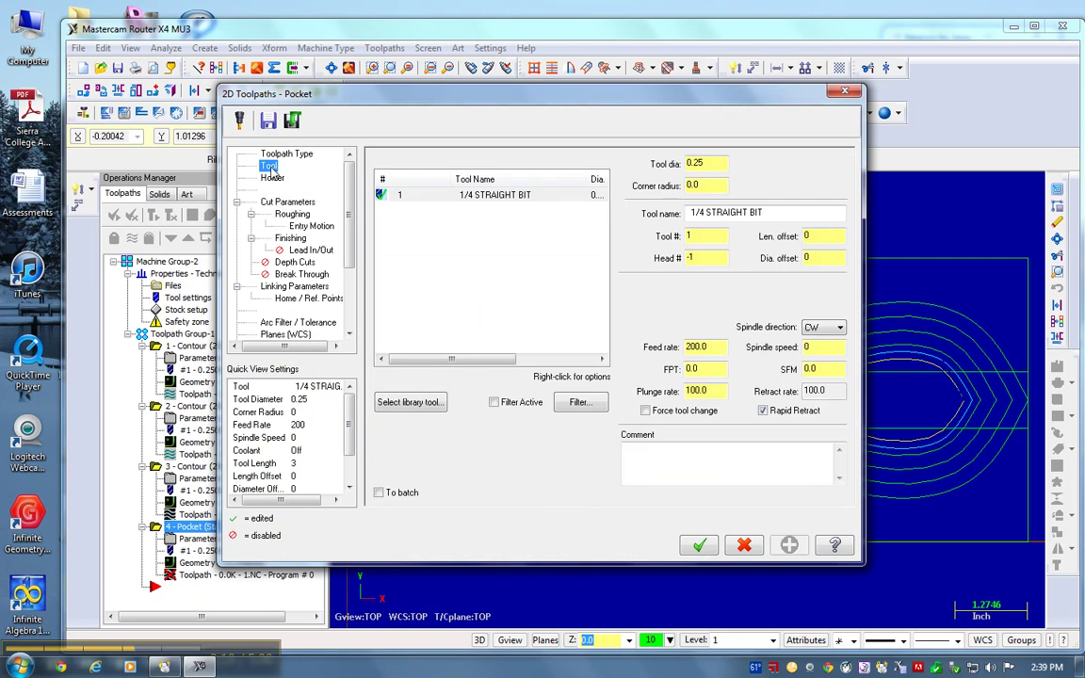
pyautogui.click(494, 196)
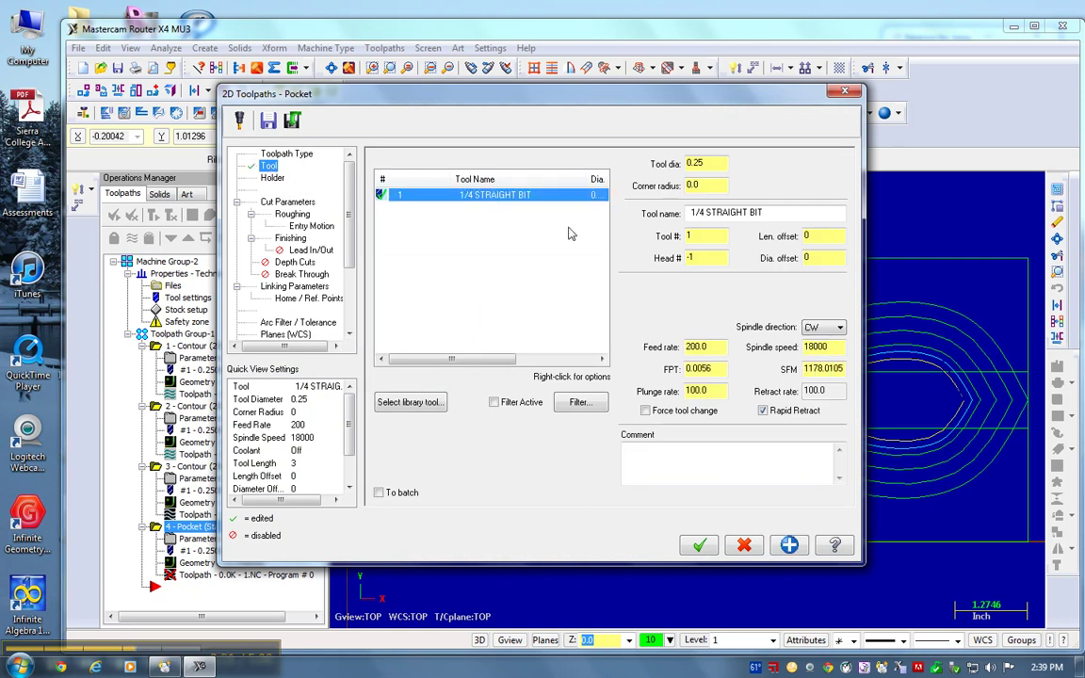
pyautogui.moveTo(720, 348); pyautogui.dragTo(686, 345)
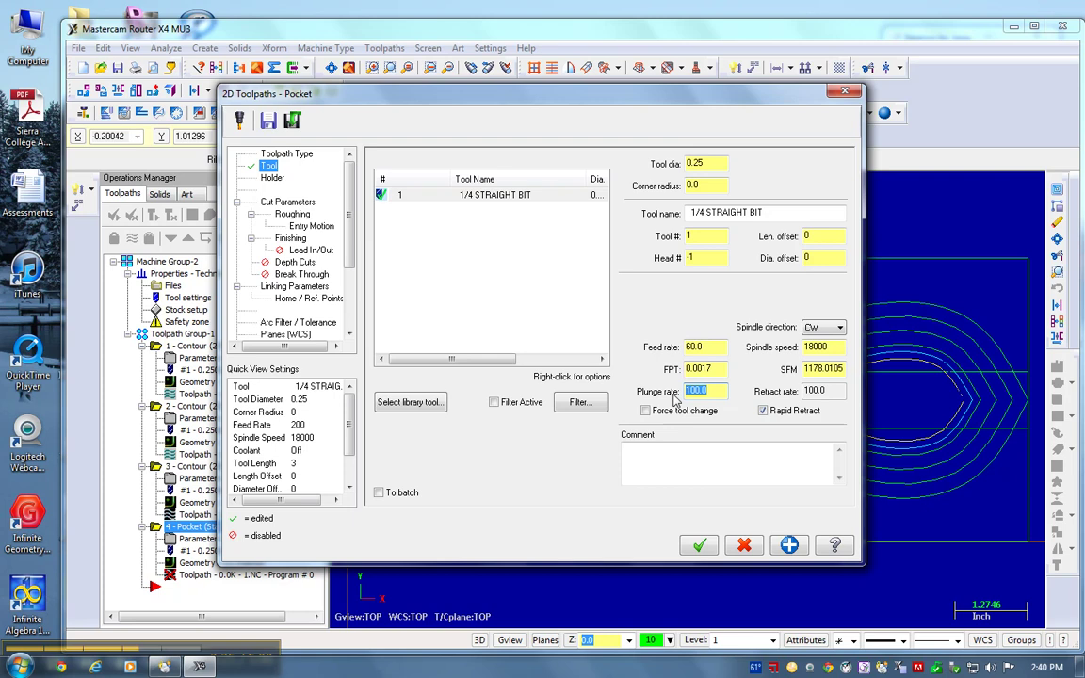
pyautogui.click(794, 547)
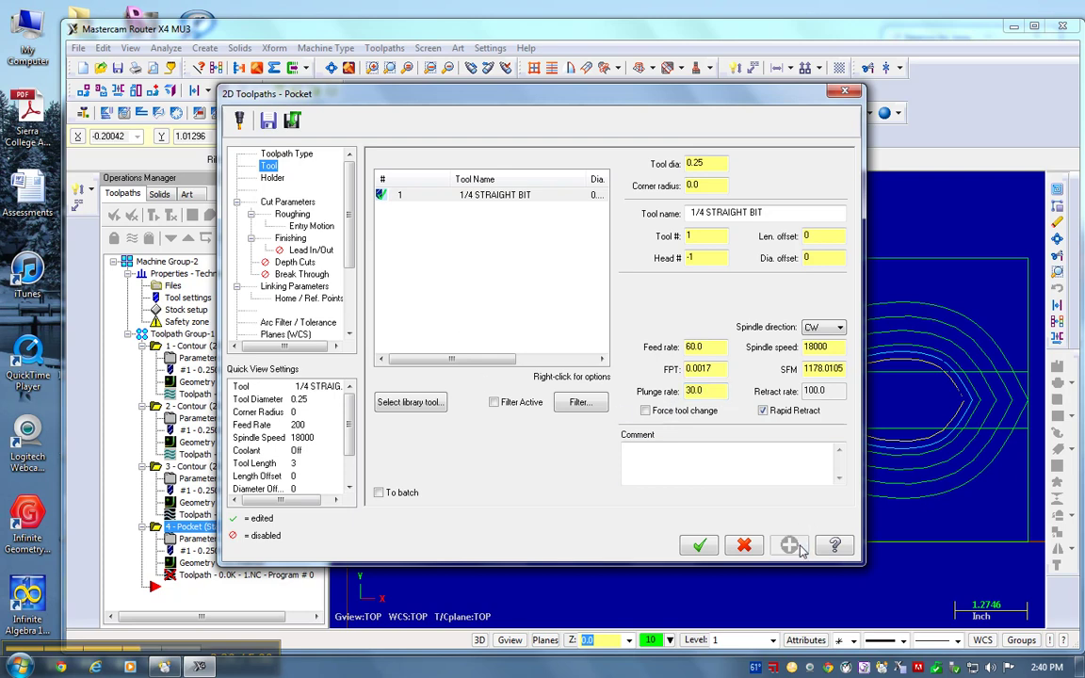
pyautogui.click(270, 179)
# Turn on depth cuts with a 0.2 max rough step and generate the pocket at -0.5 depth.
pyautogui.click(275, 203)
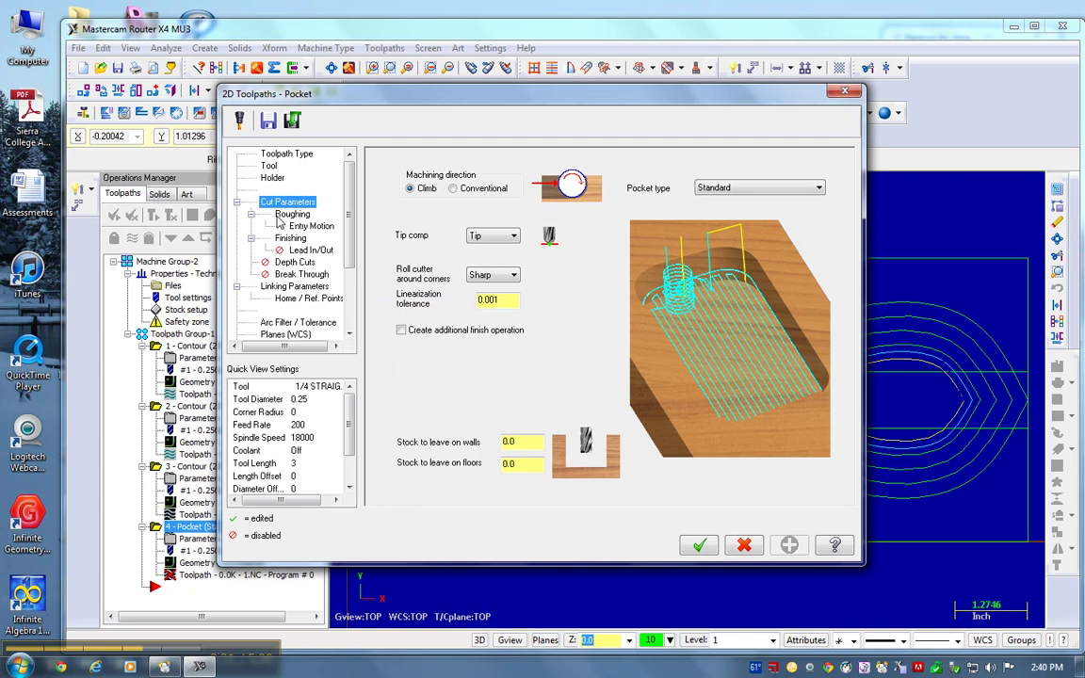
pyautogui.click(292, 215)
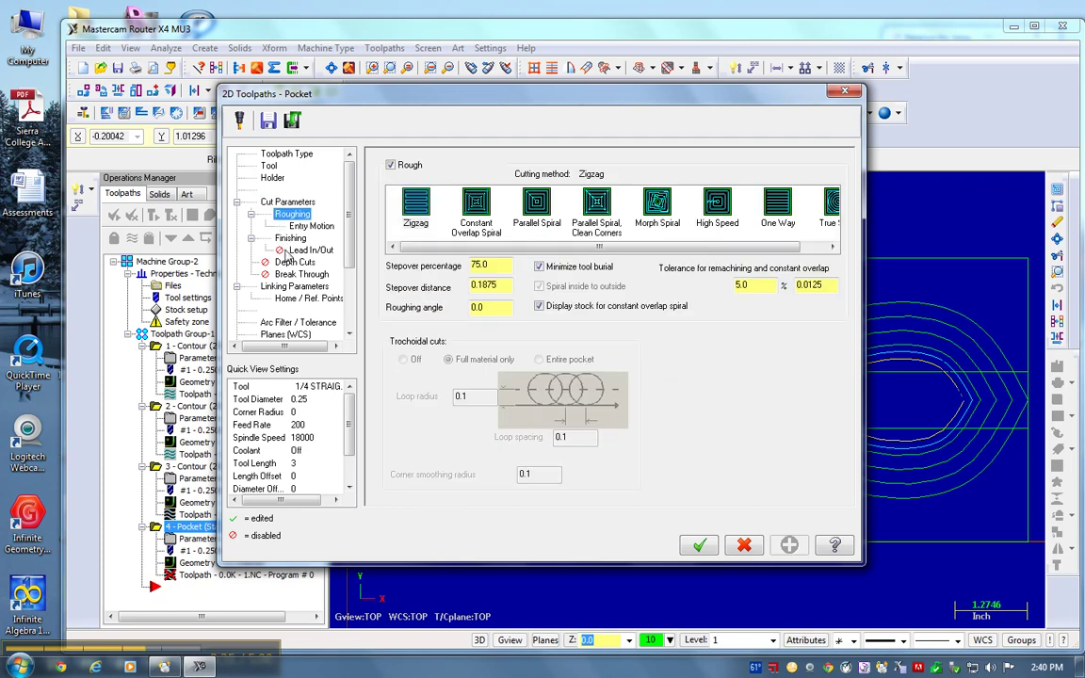
pyautogui.click(299, 249)
pyautogui.click(292, 262)
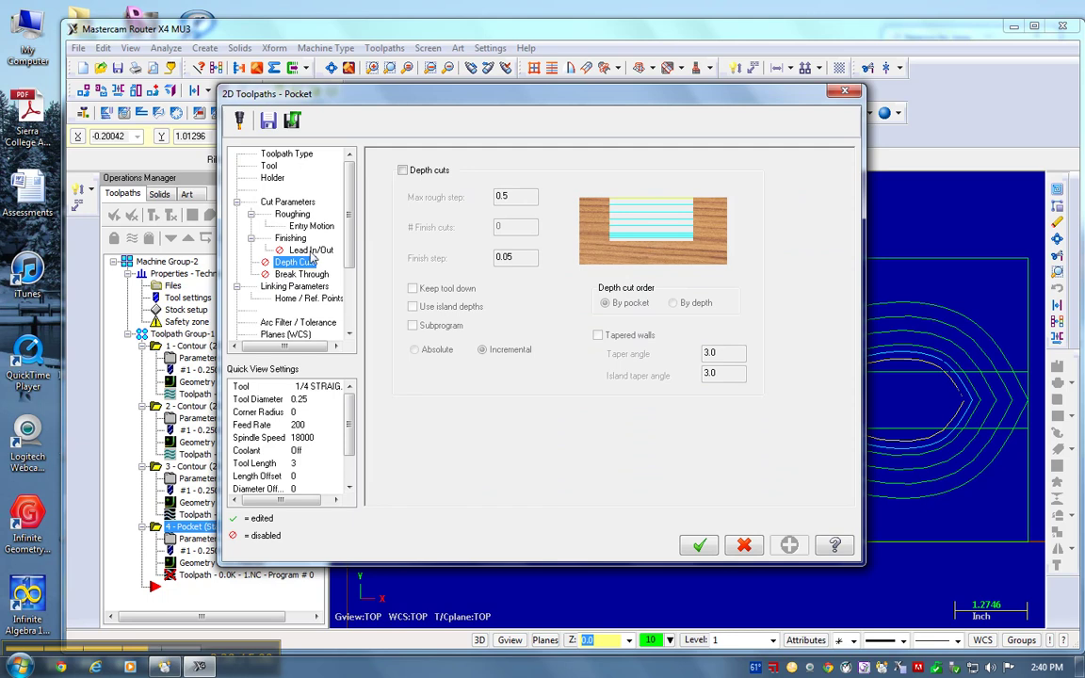
pyautogui.click(403, 170)
pyautogui.click(514, 197)
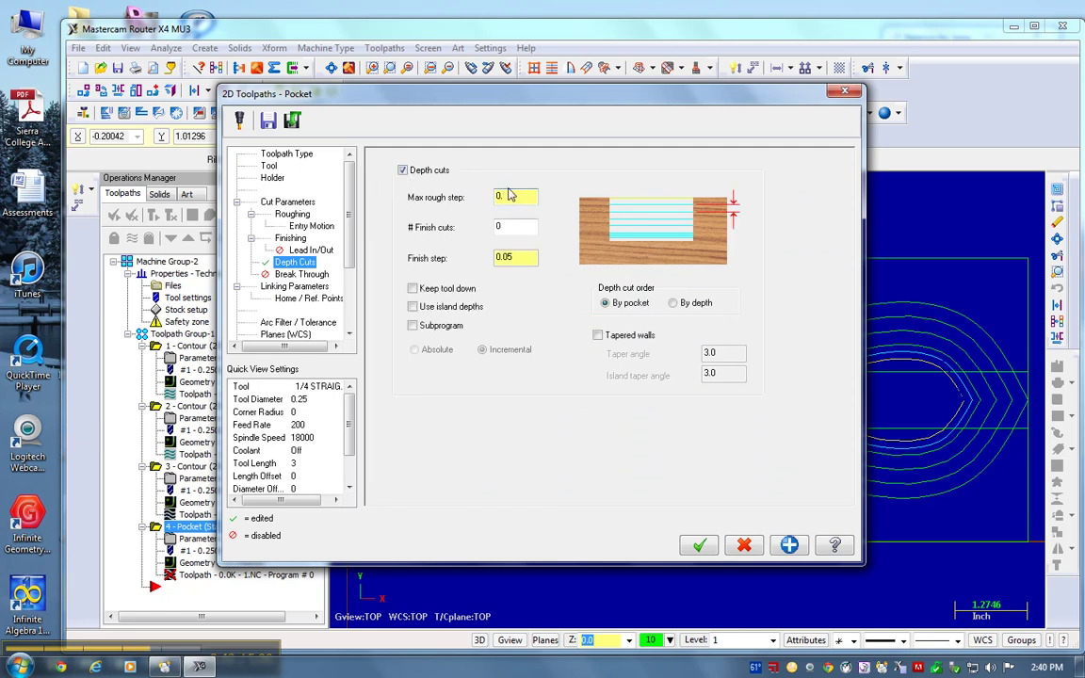
pyautogui.click(789, 547)
pyautogui.click(293, 287)
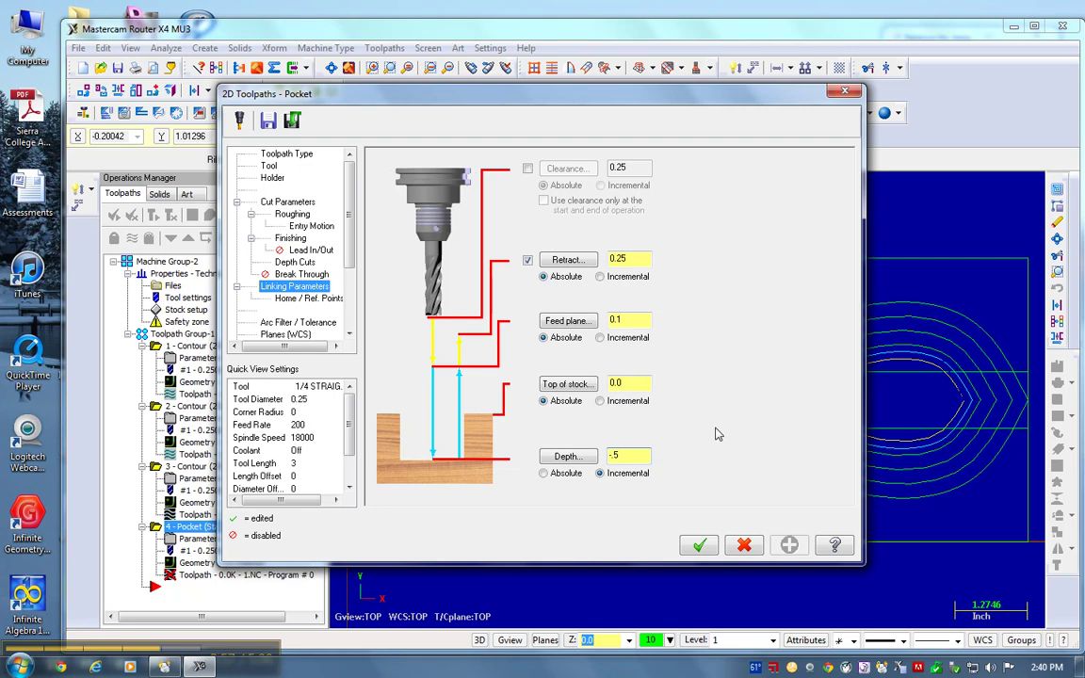
pyautogui.click(707, 545)
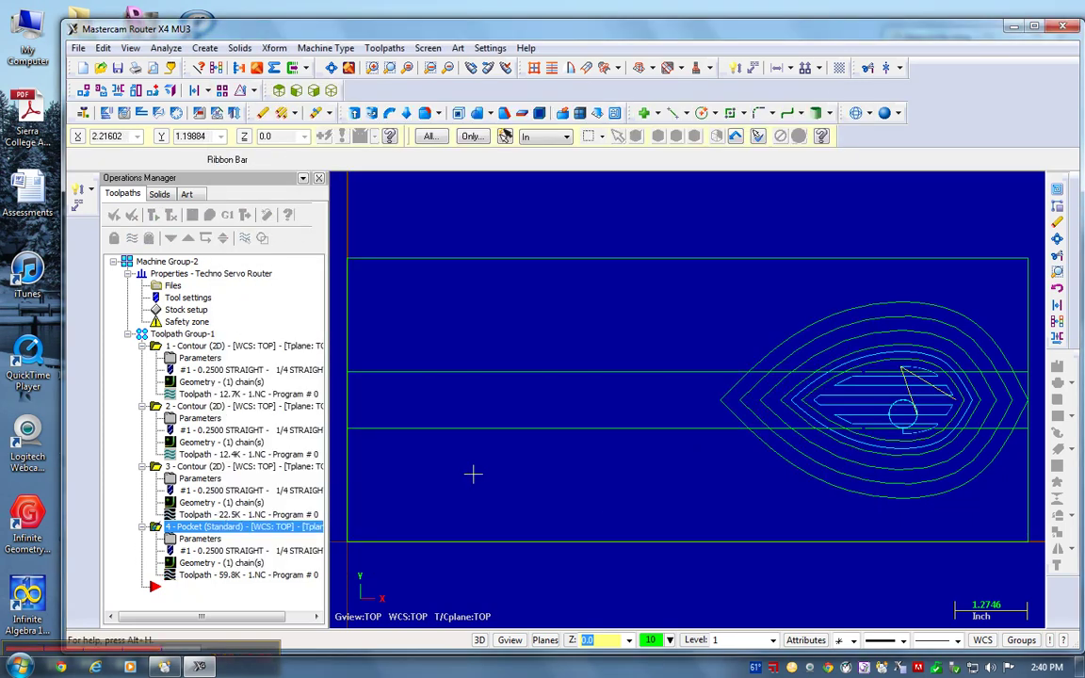
# Play the Verify simulation of all operations in a fitted isometric view at slow speed.
pyautogui.scroll(-1, 499, 458)
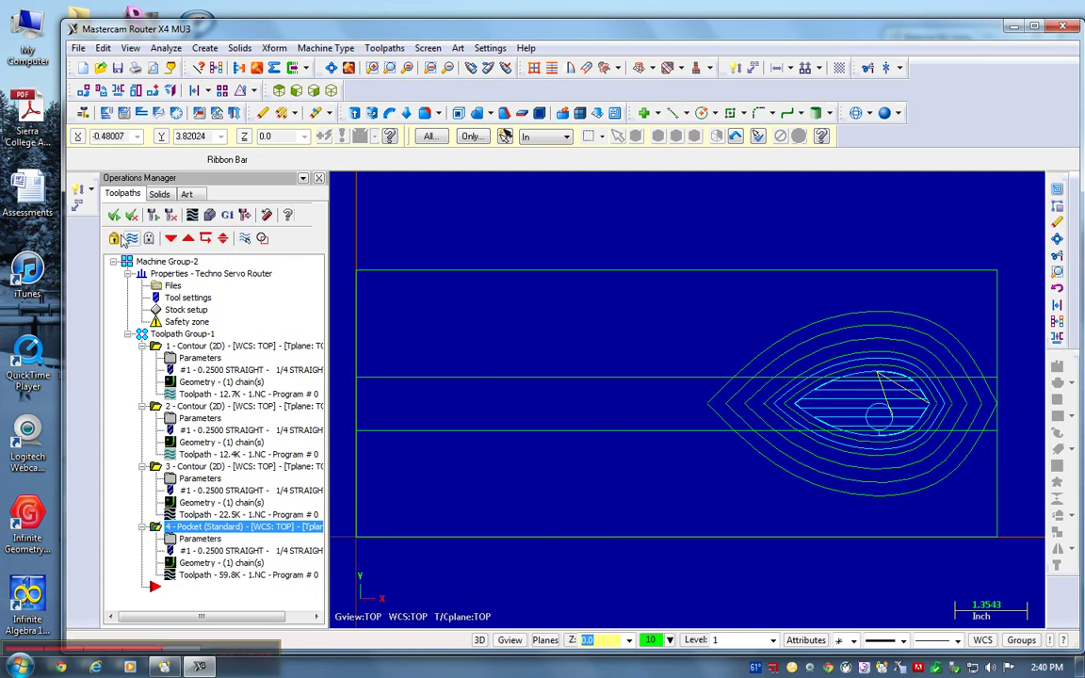
pyautogui.click(209, 216)
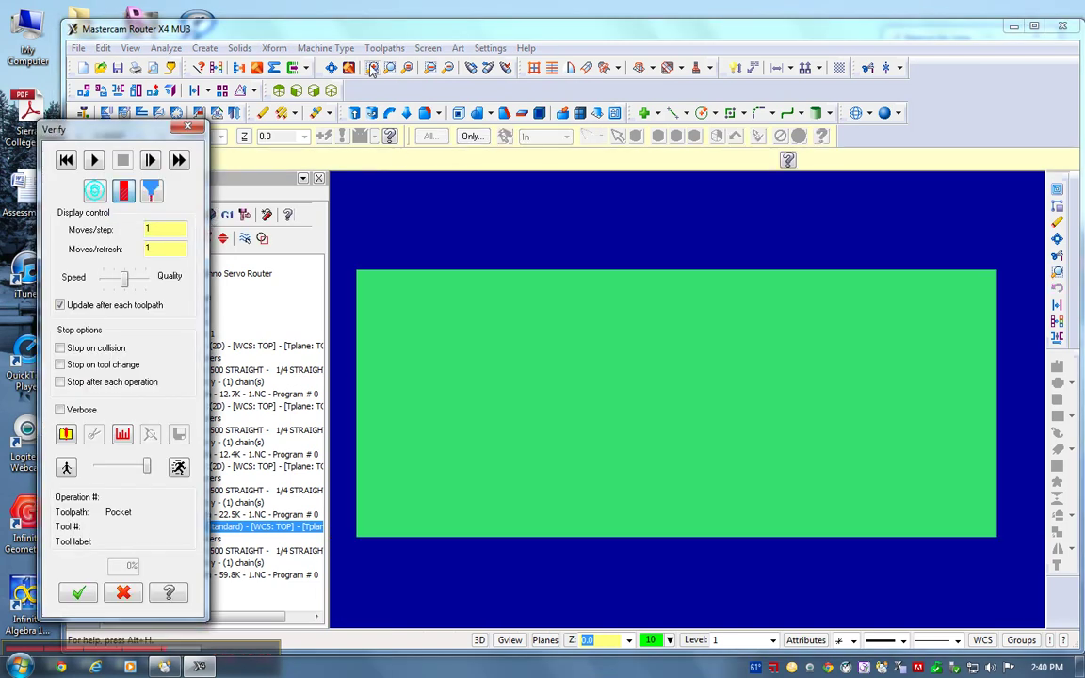
pyautogui.click(330, 91)
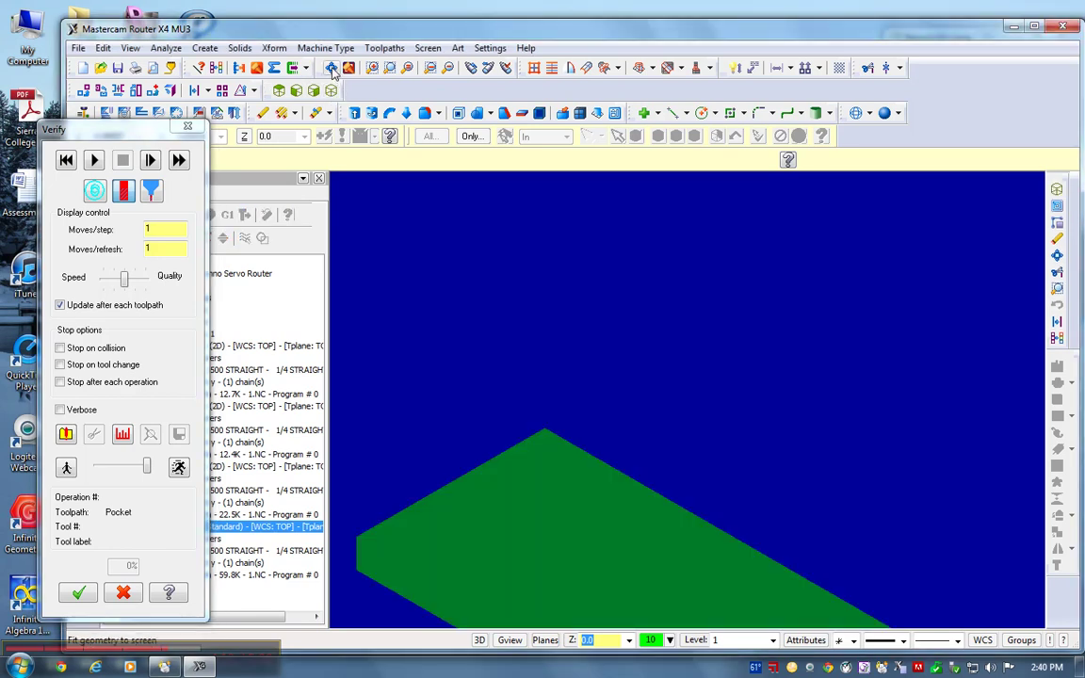
pyautogui.click(295, 67)
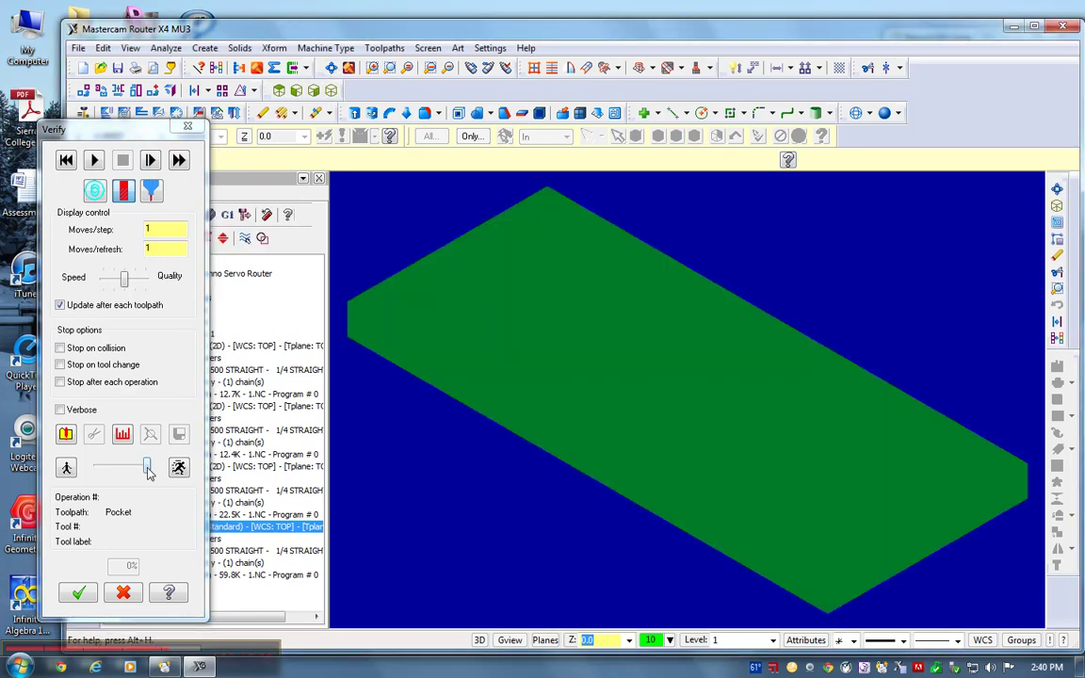
pyautogui.moveTo(147, 469); pyautogui.dragTo(130, 469)
pyautogui.click(95, 161)
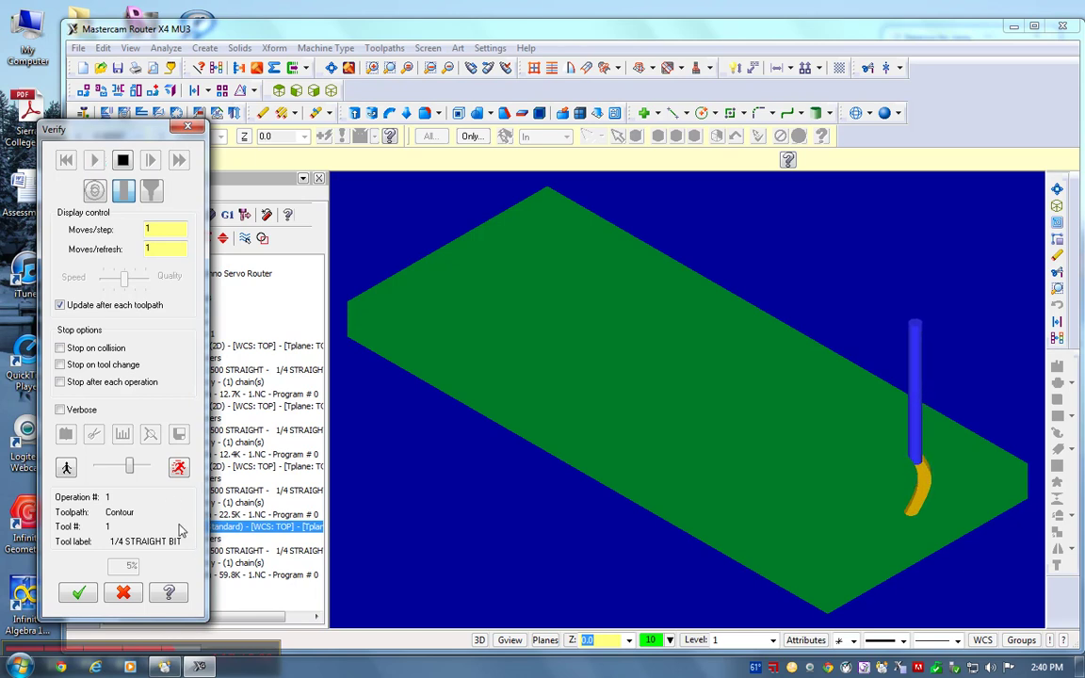
# Raise the Verify speed so the contour and pocket cuts carve the stock faster.
pyautogui.moveTo(130, 468); pyautogui.dragTo(143, 469)
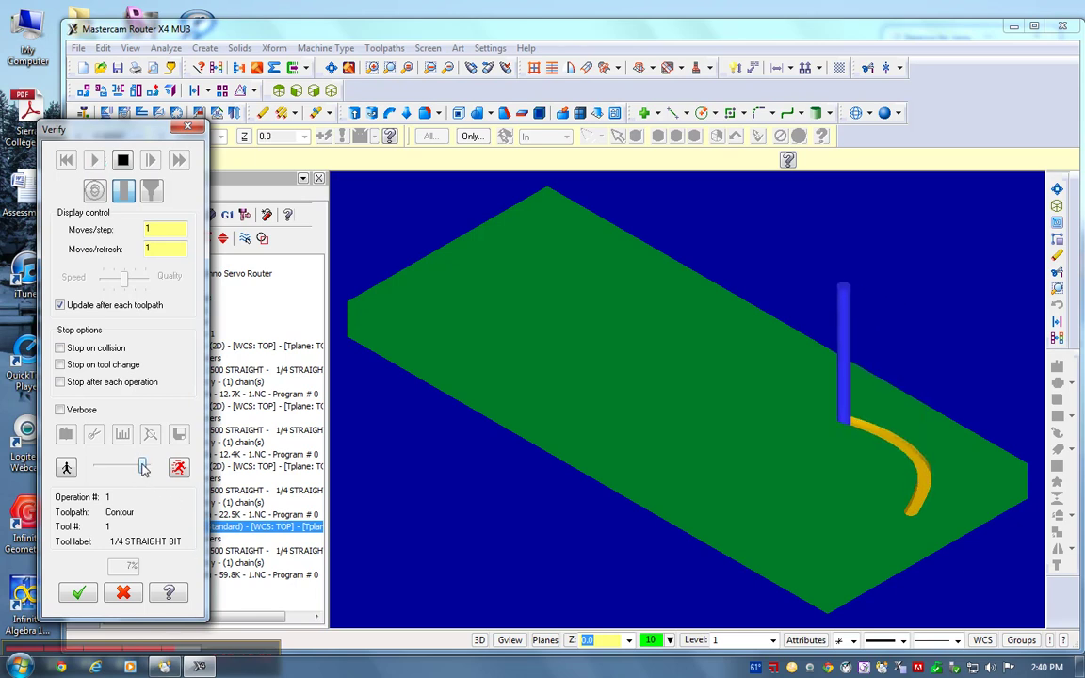